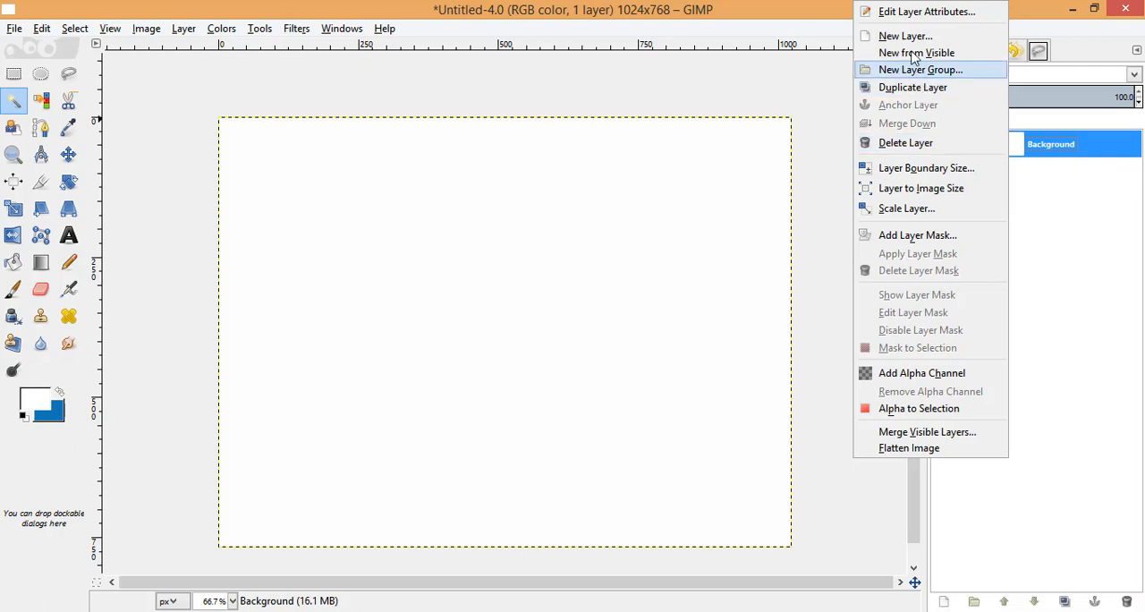
Add a transparent 1024 x 768 px layer above the background and display the image grid.
{"action": "left_click", "coordinate": [904, 36]}
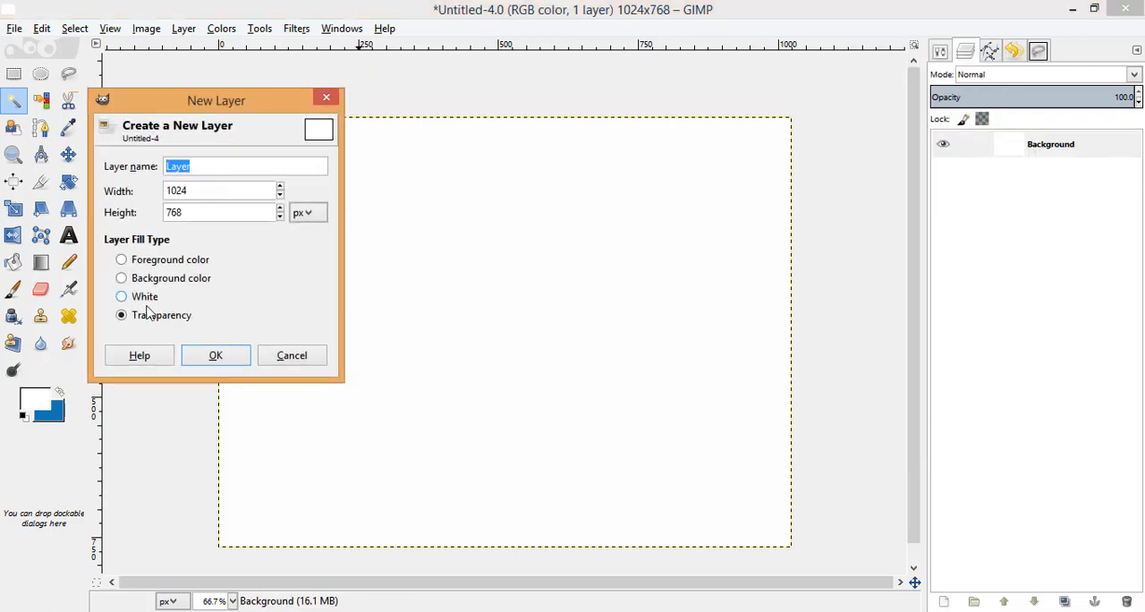
{"action": "left_click", "coordinate": [216, 357]}
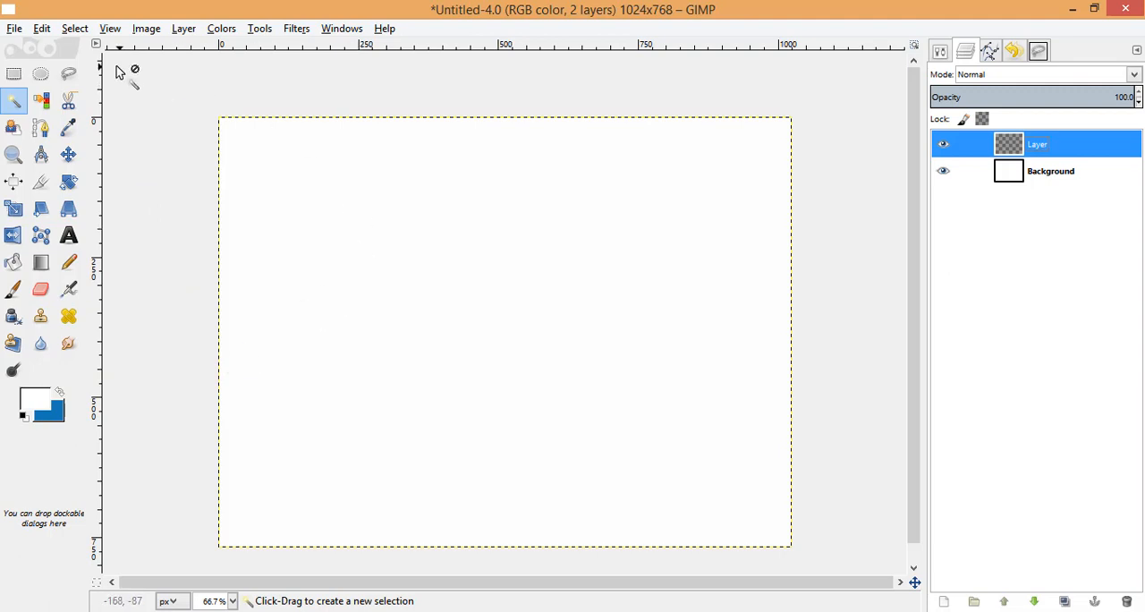
{"action": "left_click", "coordinate": [145, 28]}
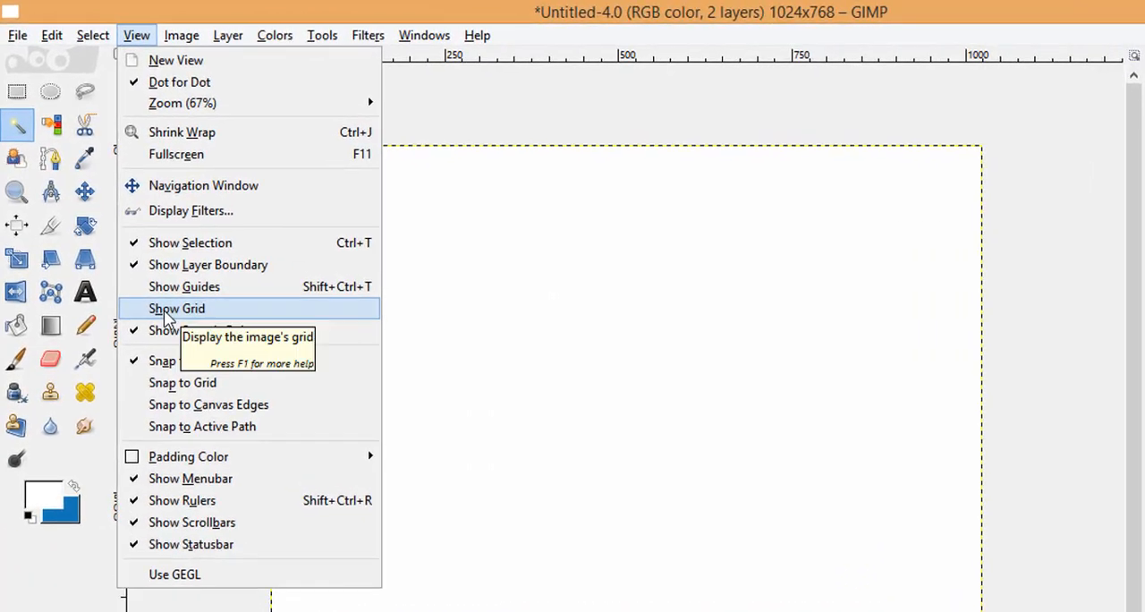
{"action": "left_click", "coordinate": [142, 250]}
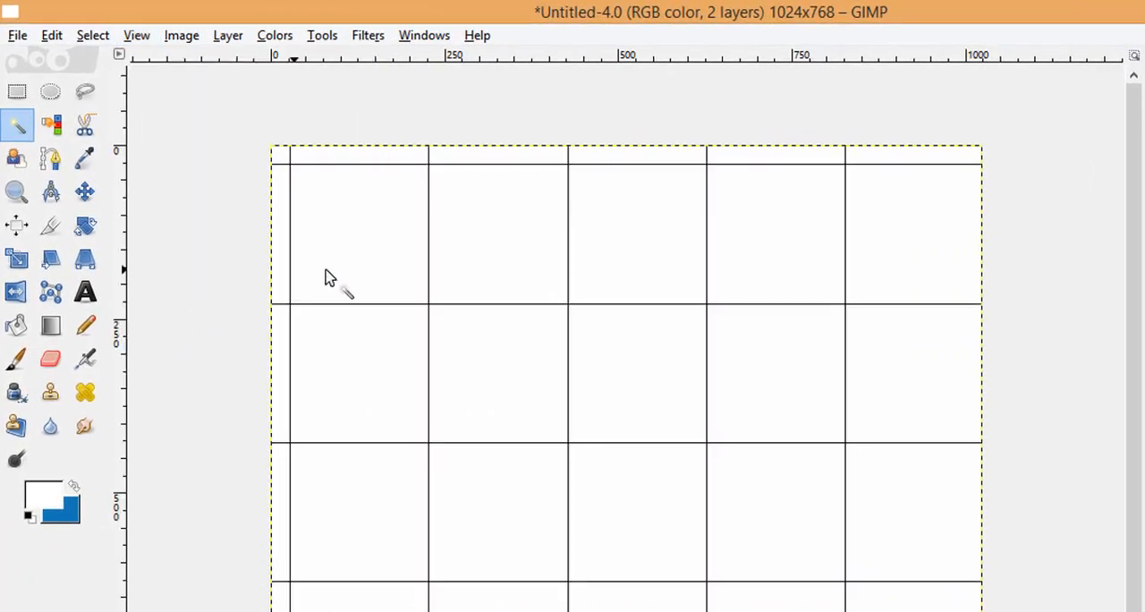
Configure the image grid with 120 px spacing in width and height and an orange foreground color, e7a320.
{"action": "left_click", "coordinate": [182, 36]}
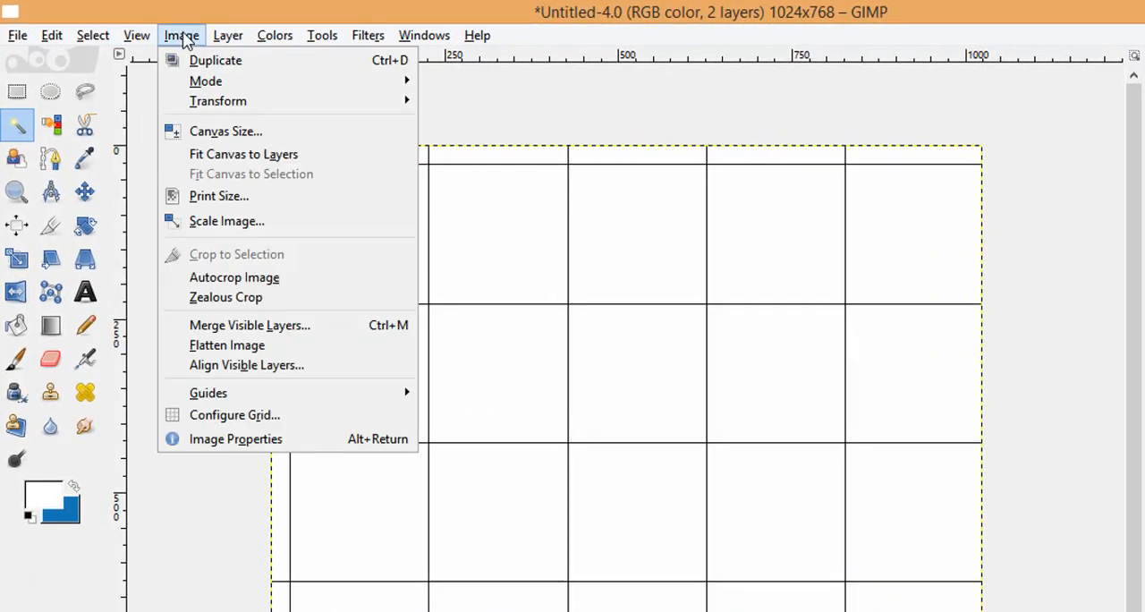
{"action": "left_click", "coordinate": [247, 416]}
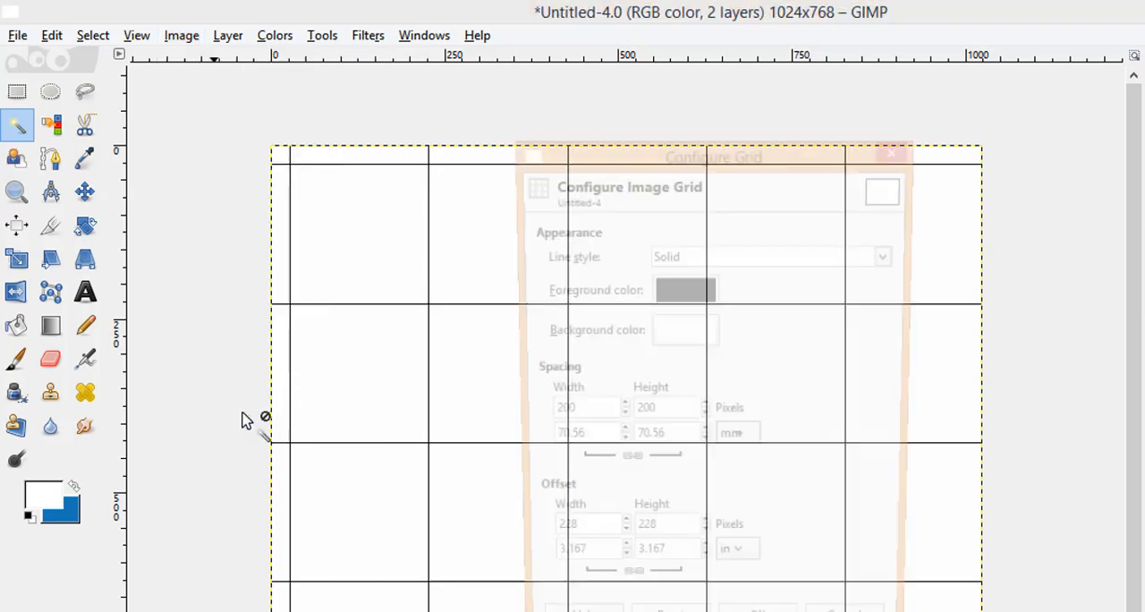
{"action": "left_click_drag", "start_coordinate": [587, 413], "coordinate": [509, 410]}
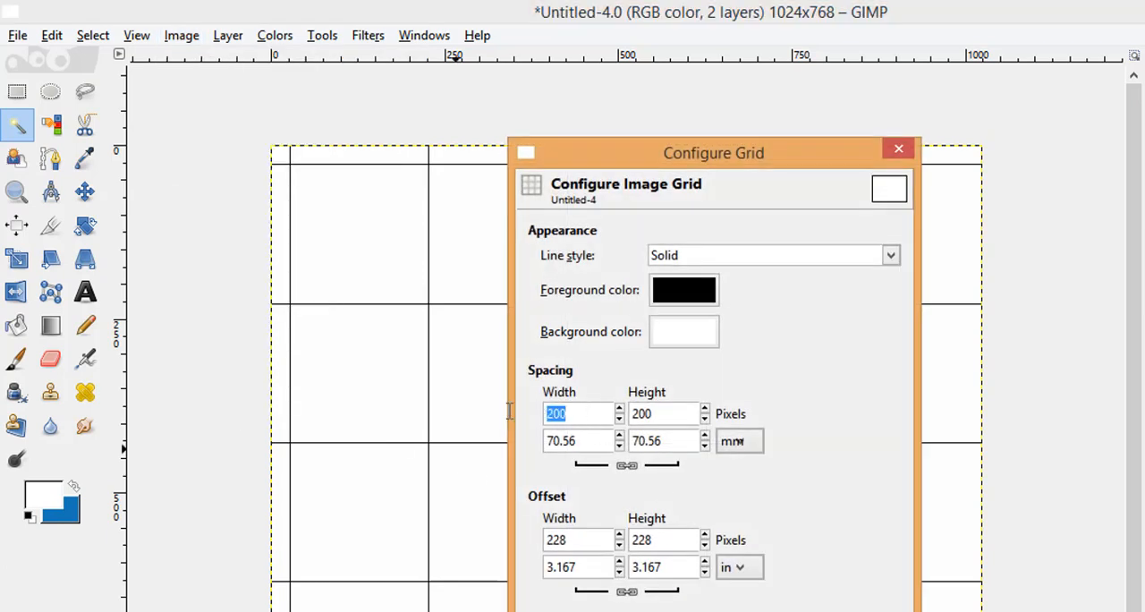
{"action": "type", "text": "12"}
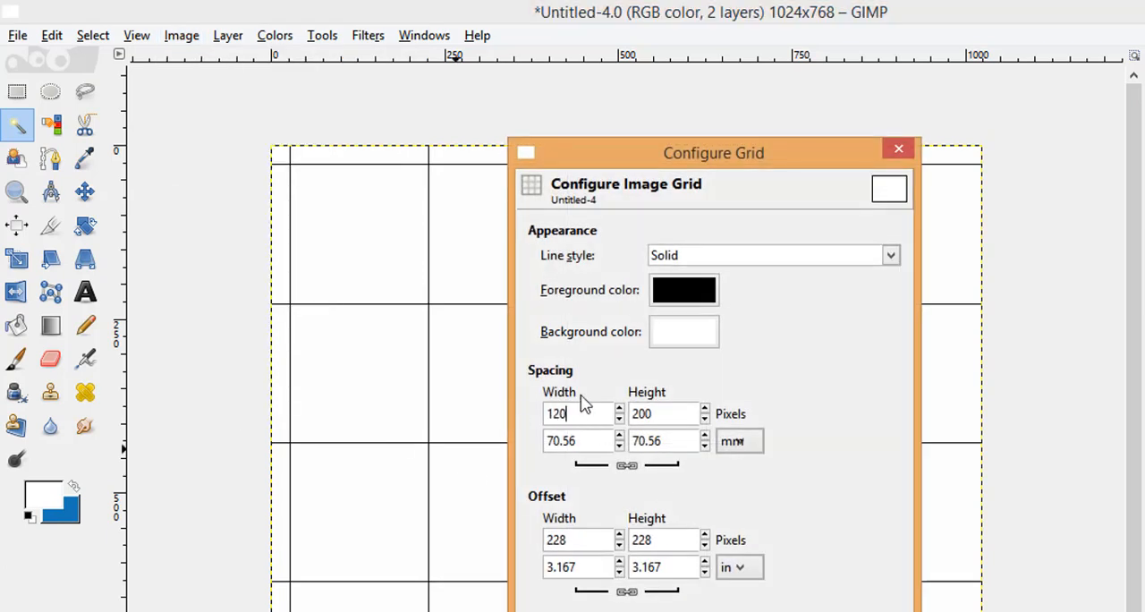
{"action": "left_click", "coordinate": [673, 292]}
{"action": "left_click", "coordinate": [666, 292]}
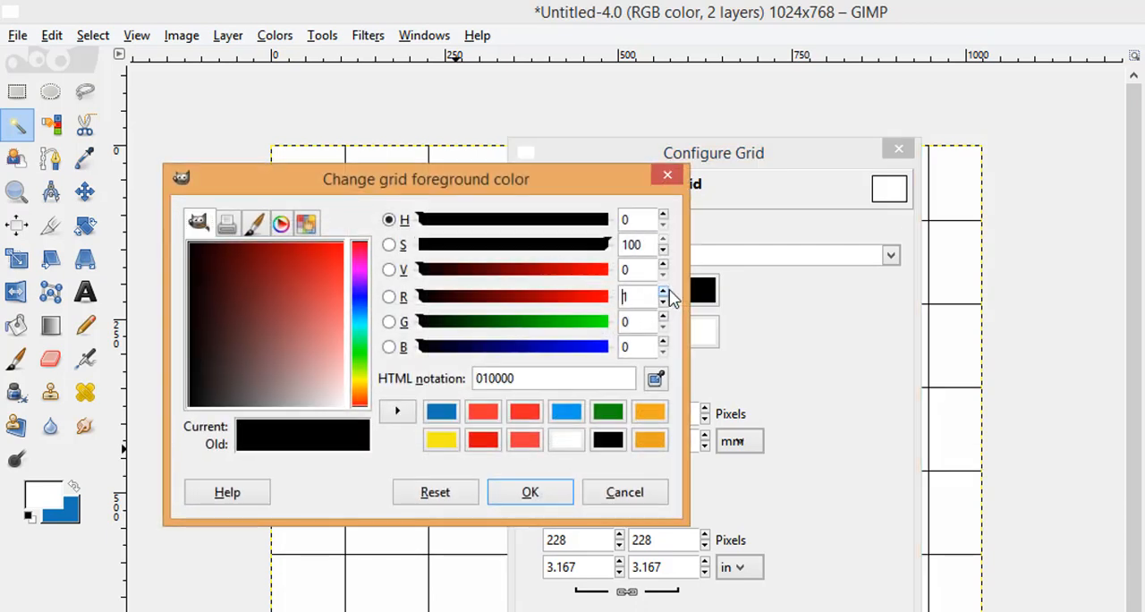
{"action": "left_click", "coordinate": [650, 440]}
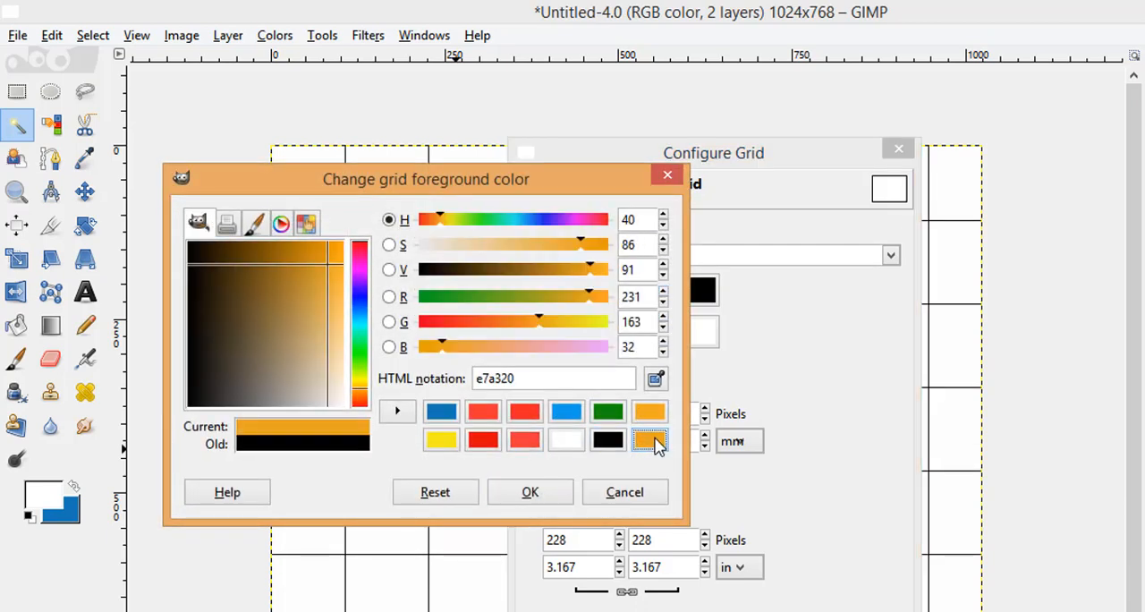
{"action": "left_click", "coordinate": [526, 493]}
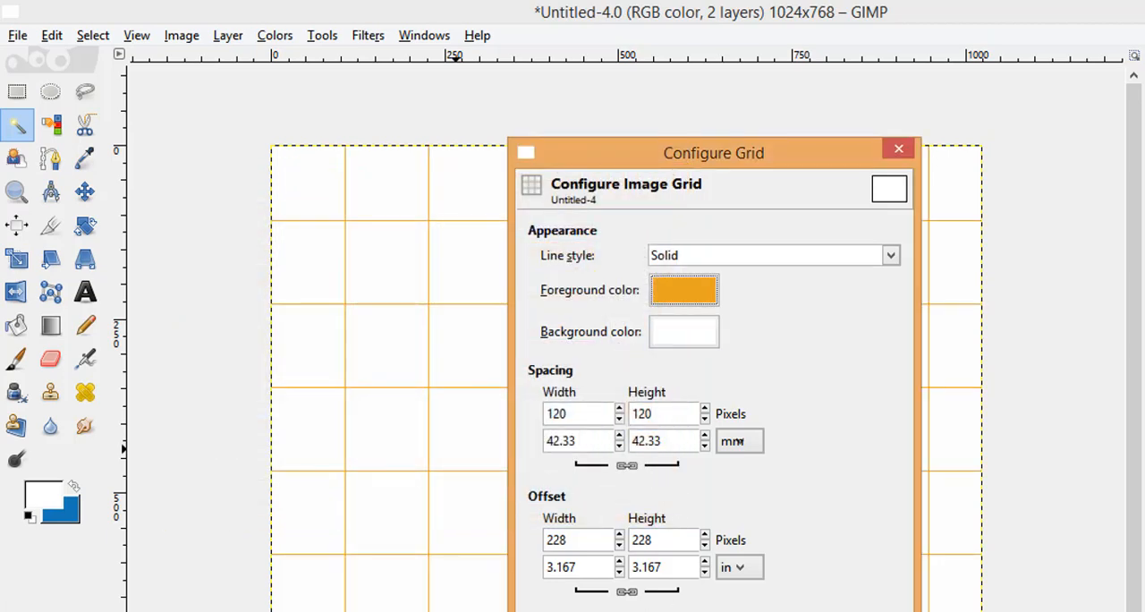
{"action": "left_click", "coordinate": [787, 611]}
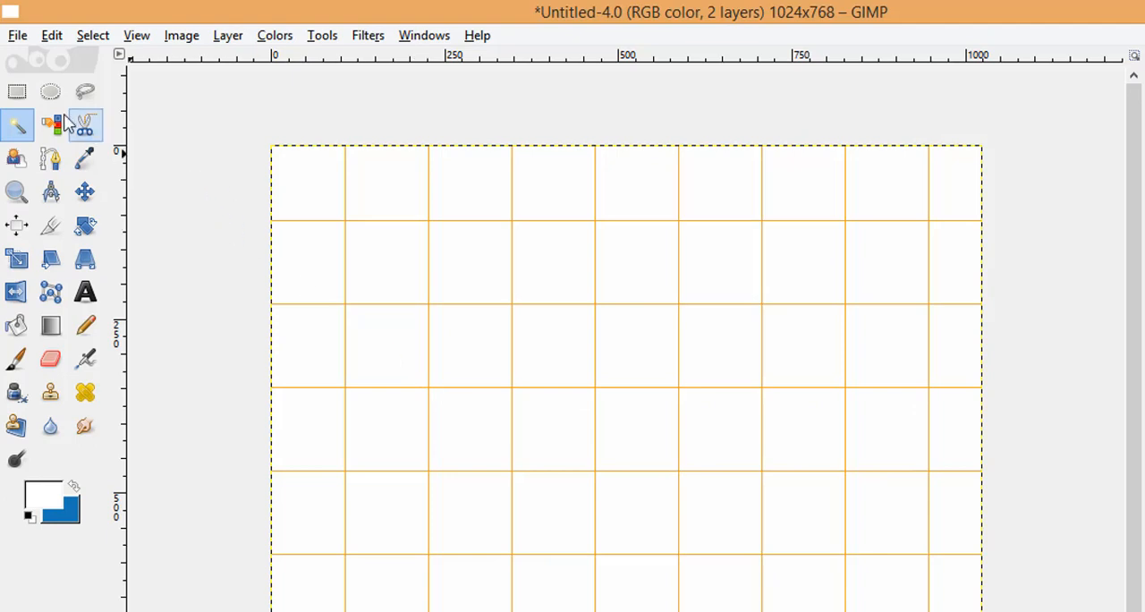
Make a rounded-corner rectangular selection about 240 px wide, spanning two grid cells across and one grid cell high.
{"action": "left_click", "coordinate": [16, 93]}
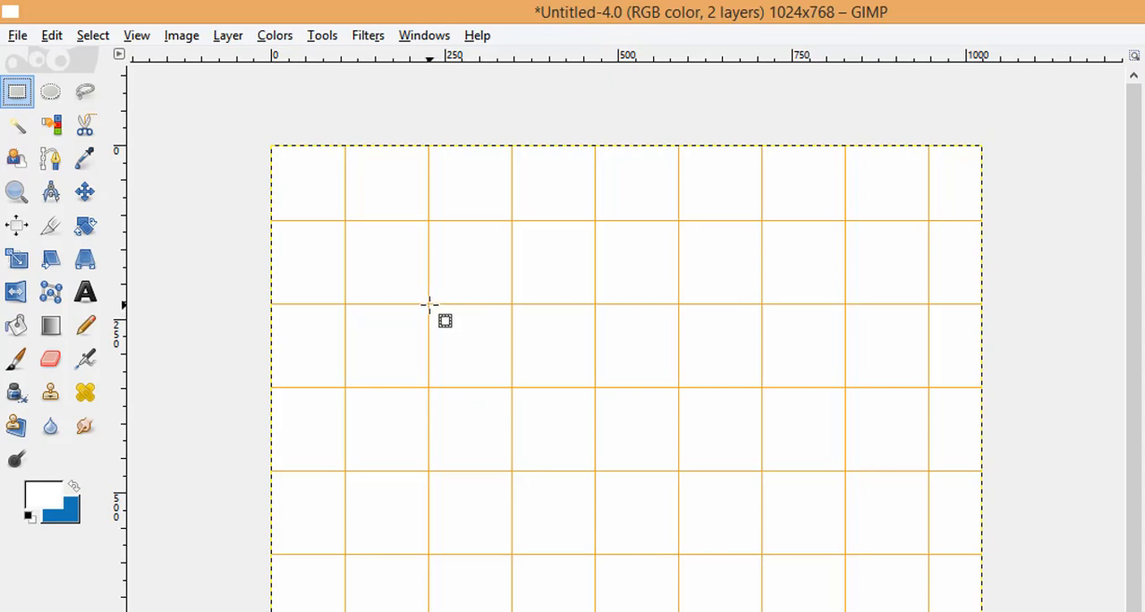
{"action": "left_click_drag", "start_coordinate": [429, 305], "coordinate": [595, 386]}
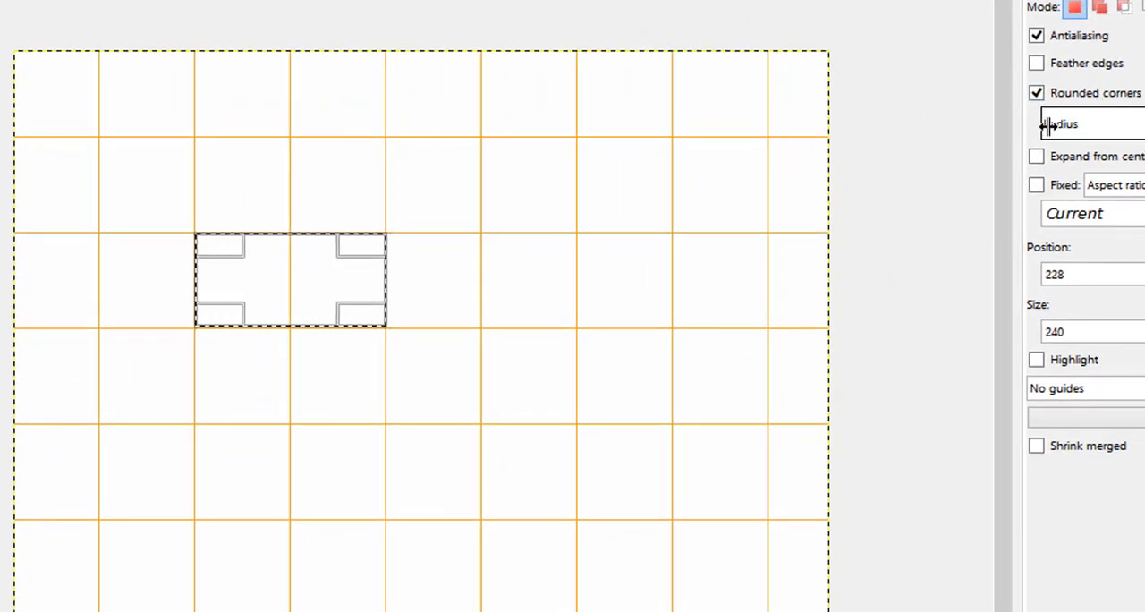
{"action": "left_click_drag", "start_coordinate": [1048, 126], "coordinate": [1089, 123]}
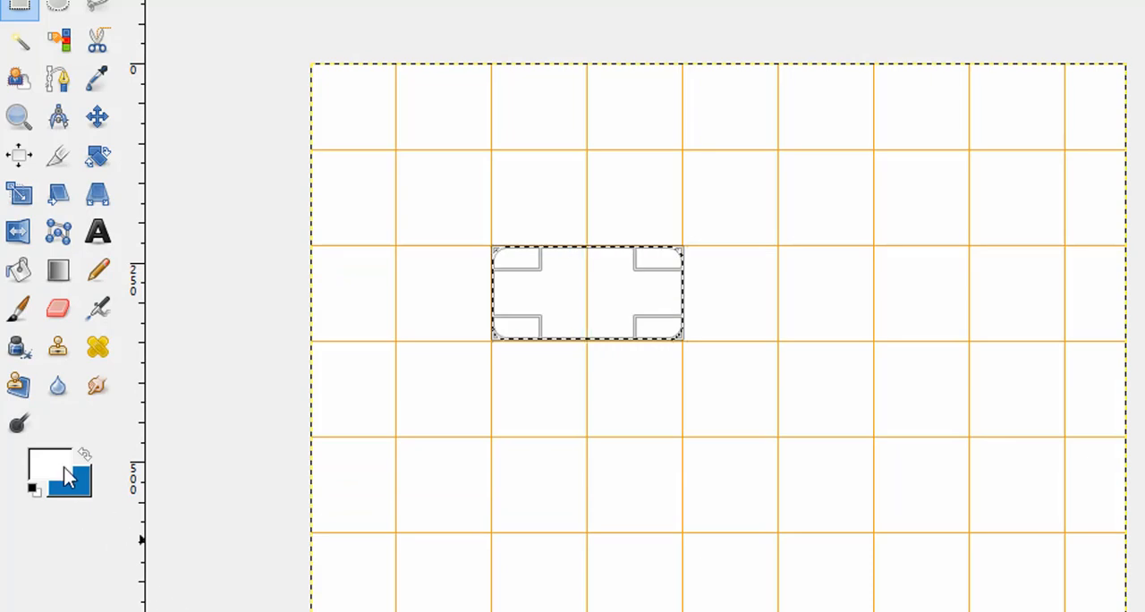
Swap the foreground and background colors, fill the rounded selection with blue and deselect it.
{"action": "left_click", "coordinate": [84, 454]}
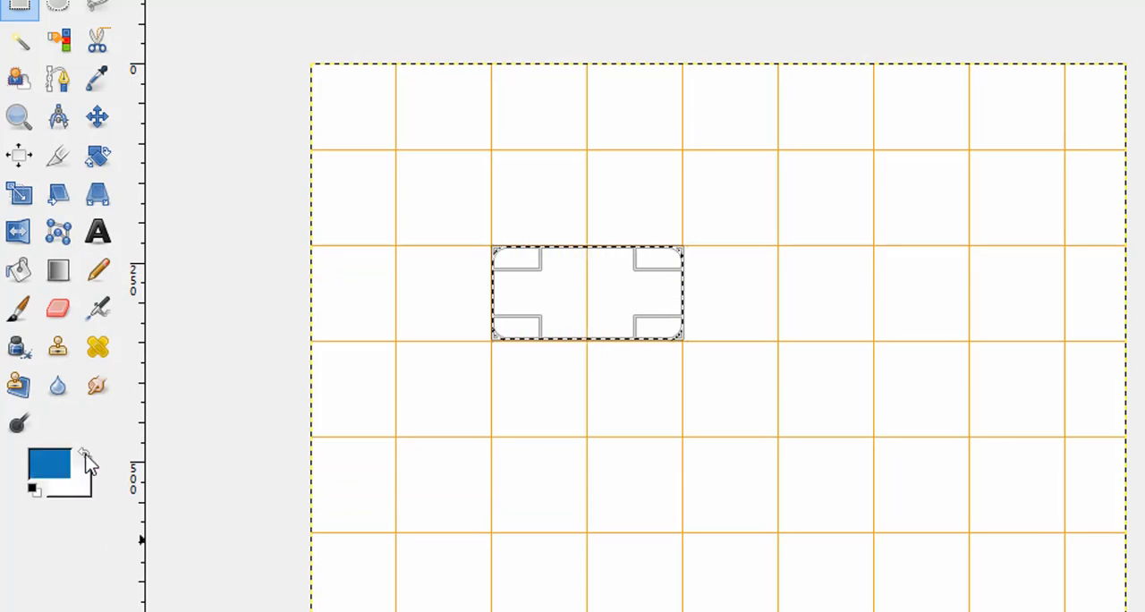
{"action": "left_click", "coordinate": [19, 268]}
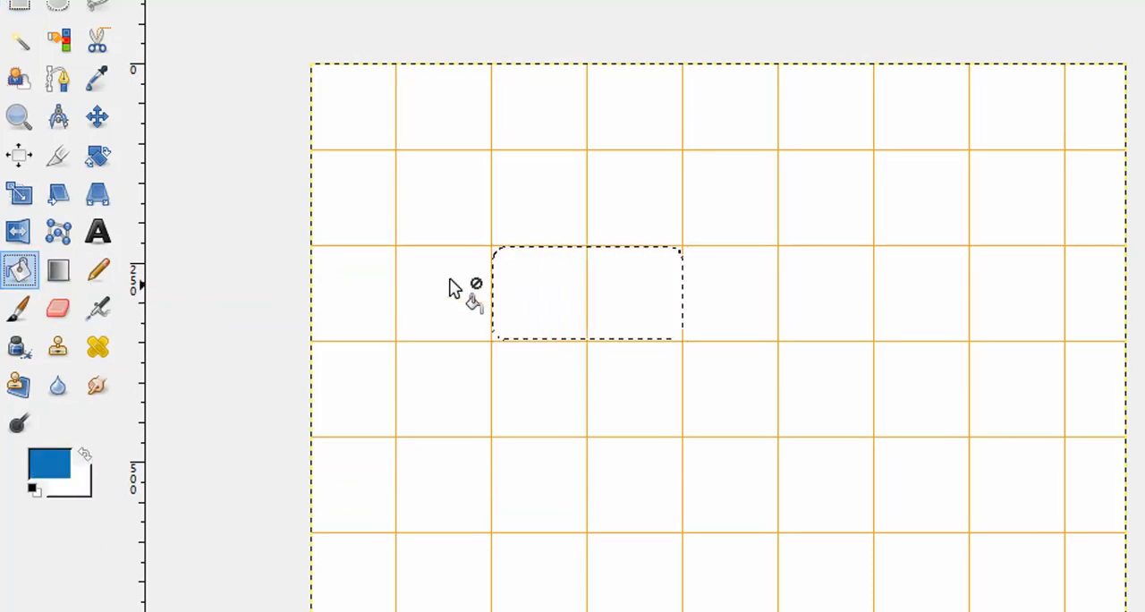
{"action": "left_click", "coordinate": [584, 282]}
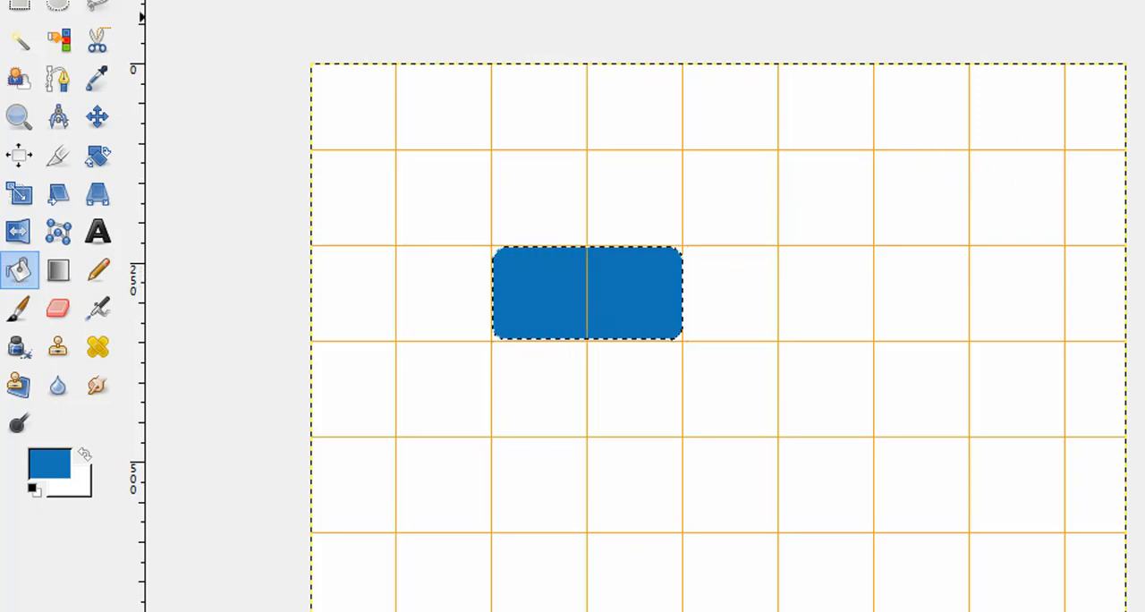
{"action": "right_click", "coordinate": [569, 286]}
{"action": "mouse_move", "coordinate": [631, 370]}
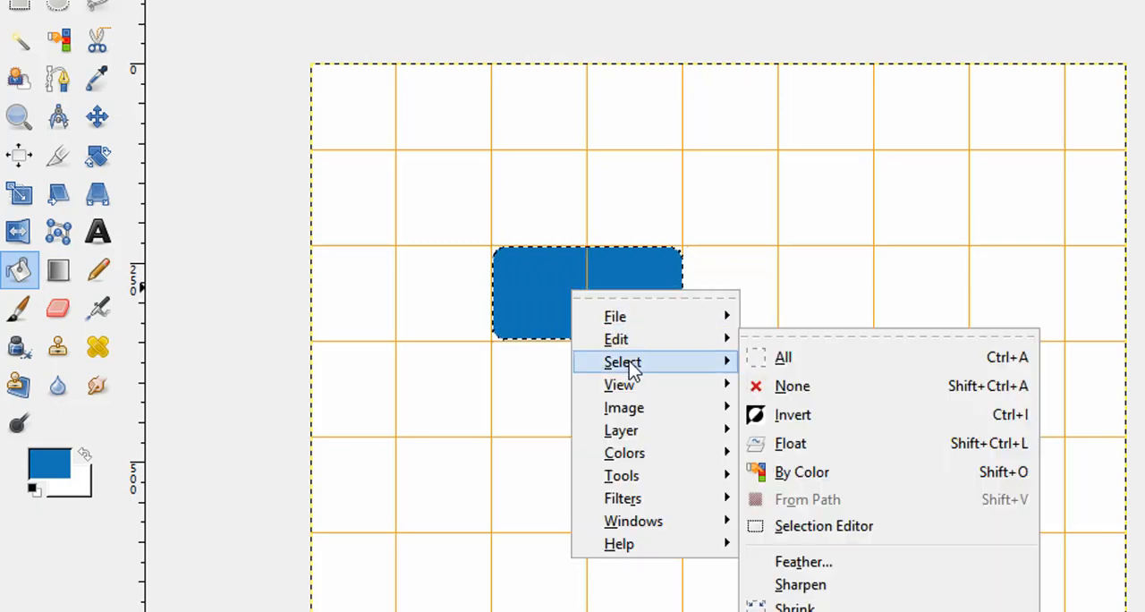
{"action": "left_click", "coordinate": [759, 385]}
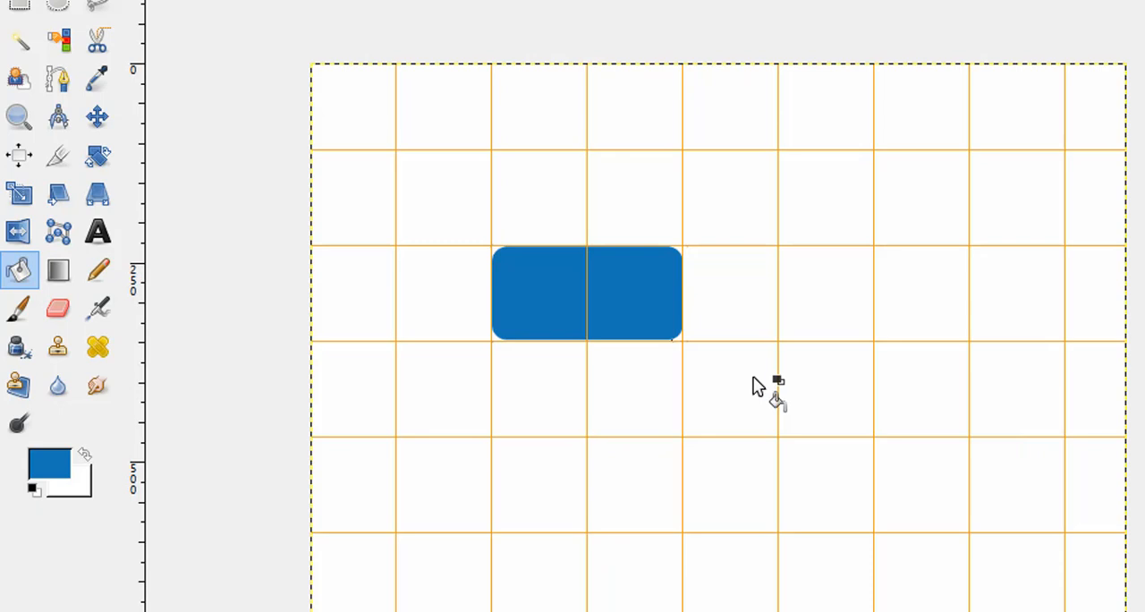
Cut a narrow vertical gap through the middle of the blue shape and fill its right half with red.
{"action": "left_click", "coordinate": [19, 8]}
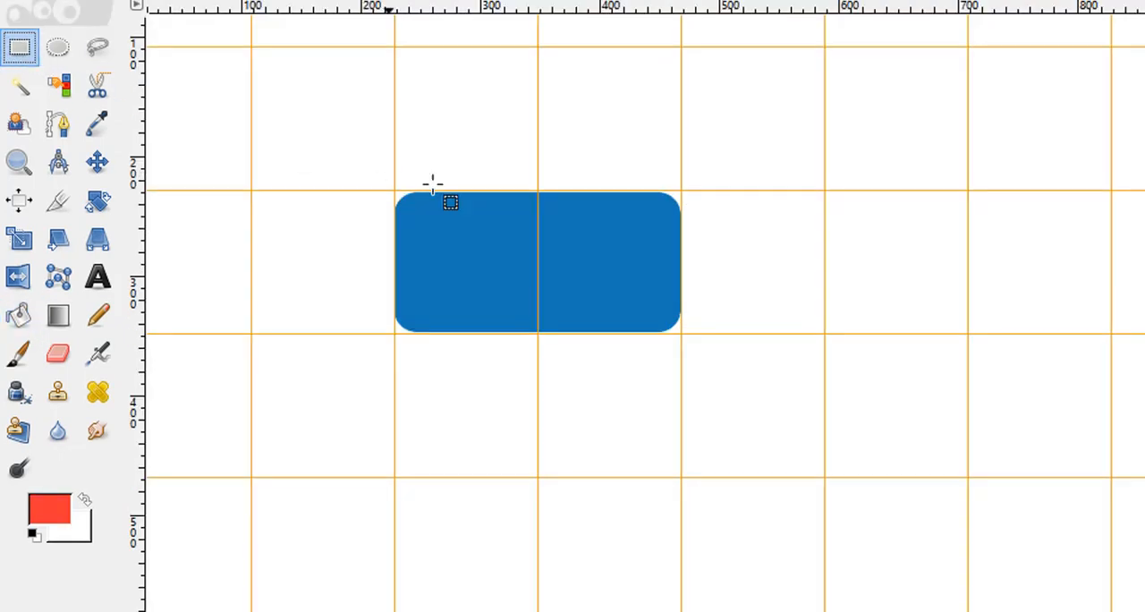
{"action": "left_click_drag", "start_coordinate": [533, 186], "coordinate": [537, 338]}
{"action": "left_click_drag", "start_coordinate": [534, 262], "coordinate": [535, 262]}
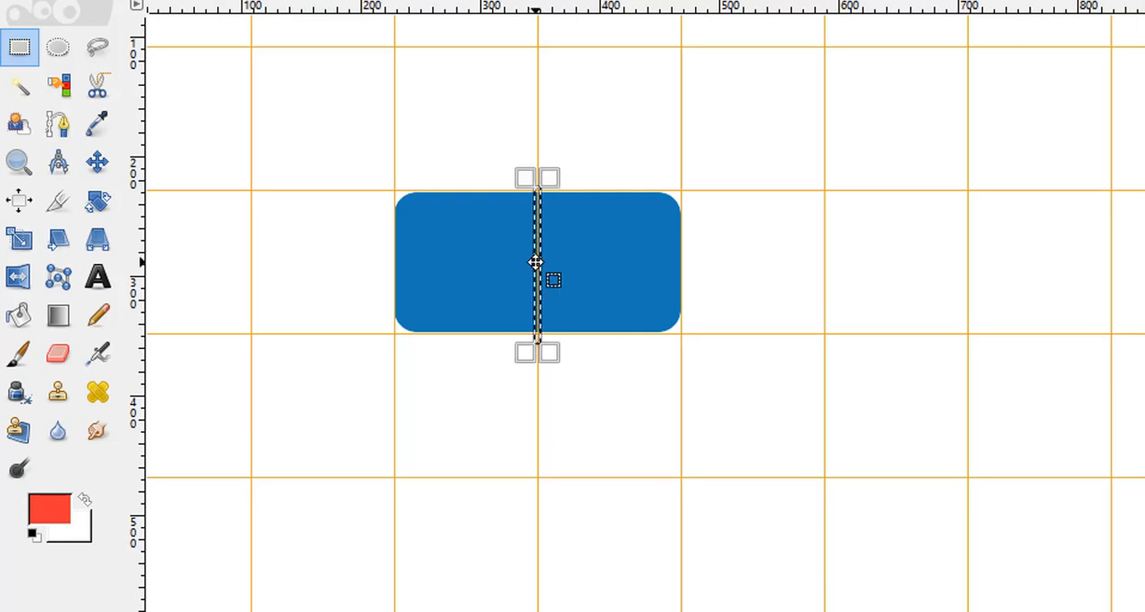
{"action": "right_click", "coordinate": [584, 281]}
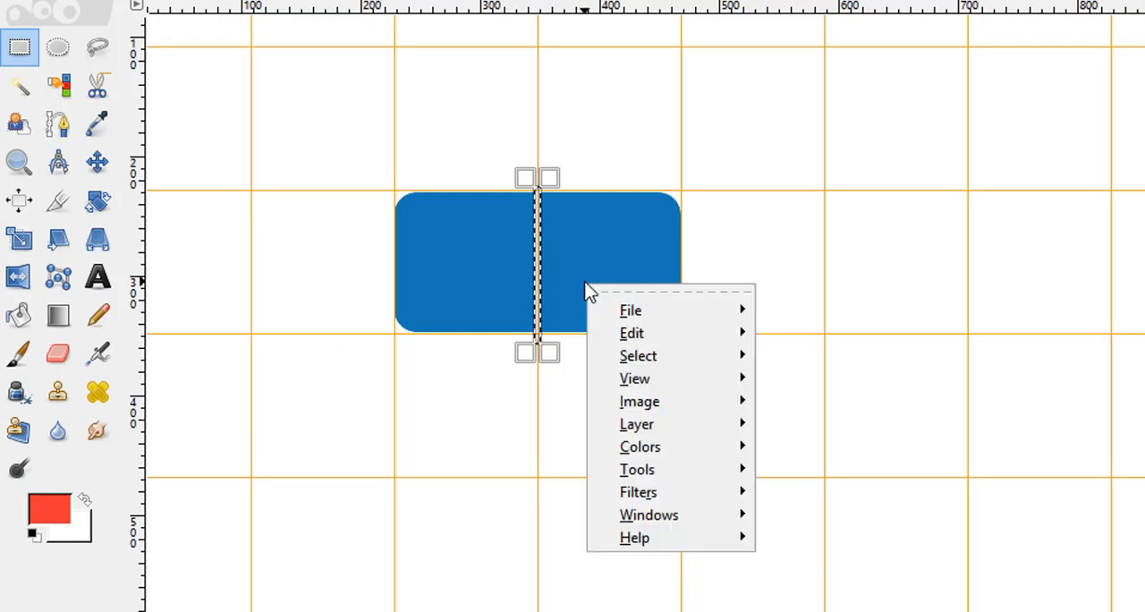
{"action": "mouse_move", "coordinate": [646, 358]}
{"action": "left_click", "coordinate": [800, 400]}
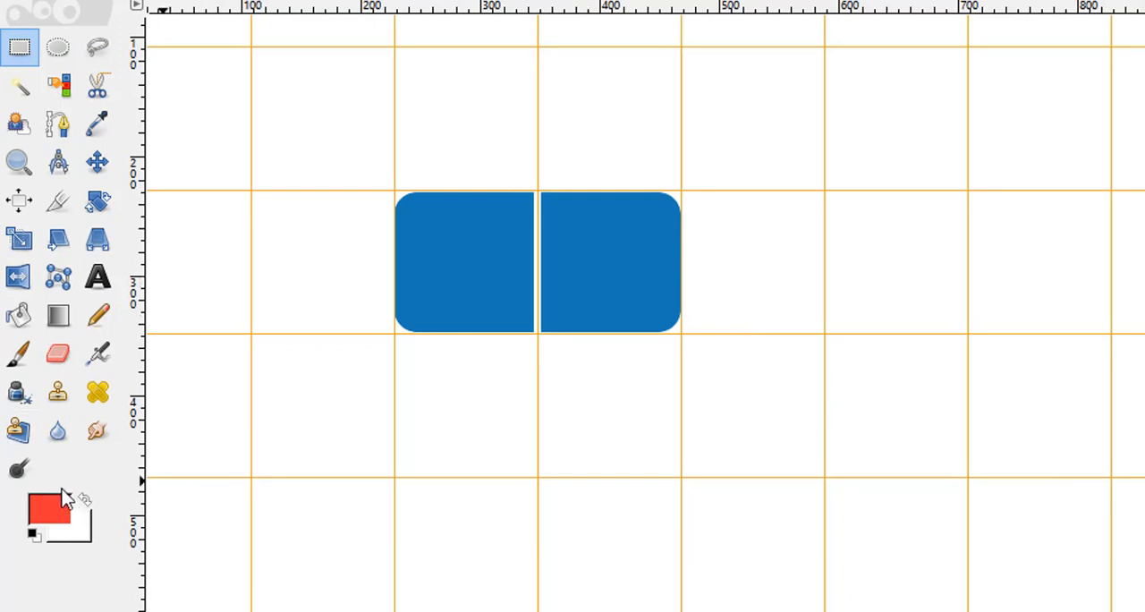
{"action": "left_click", "coordinate": [20, 315]}
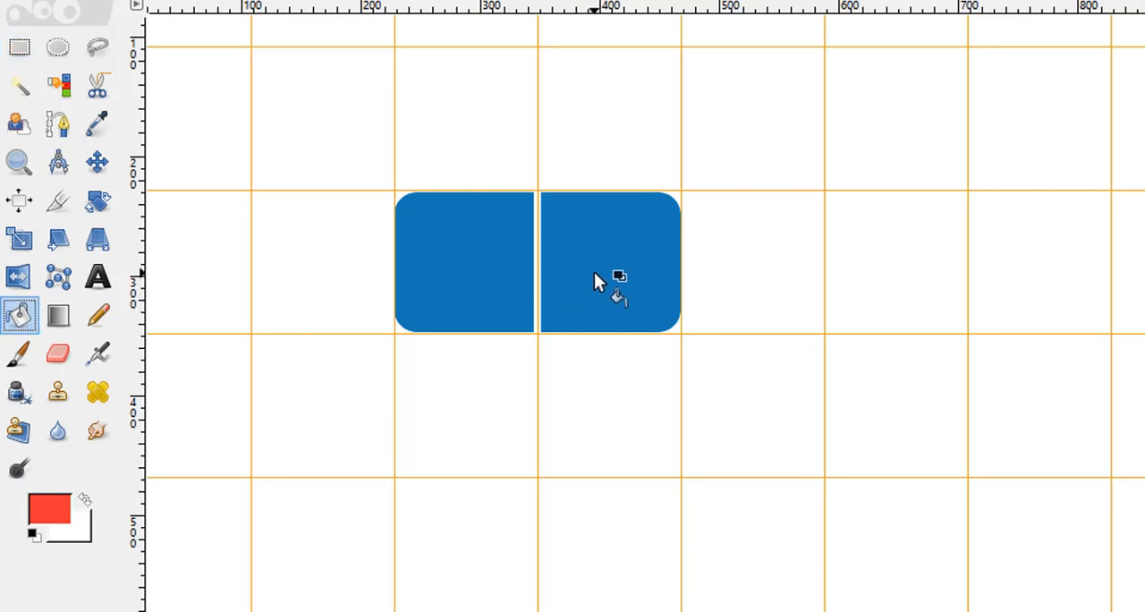
{"action": "left_click", "coordinate": [597, 281]}
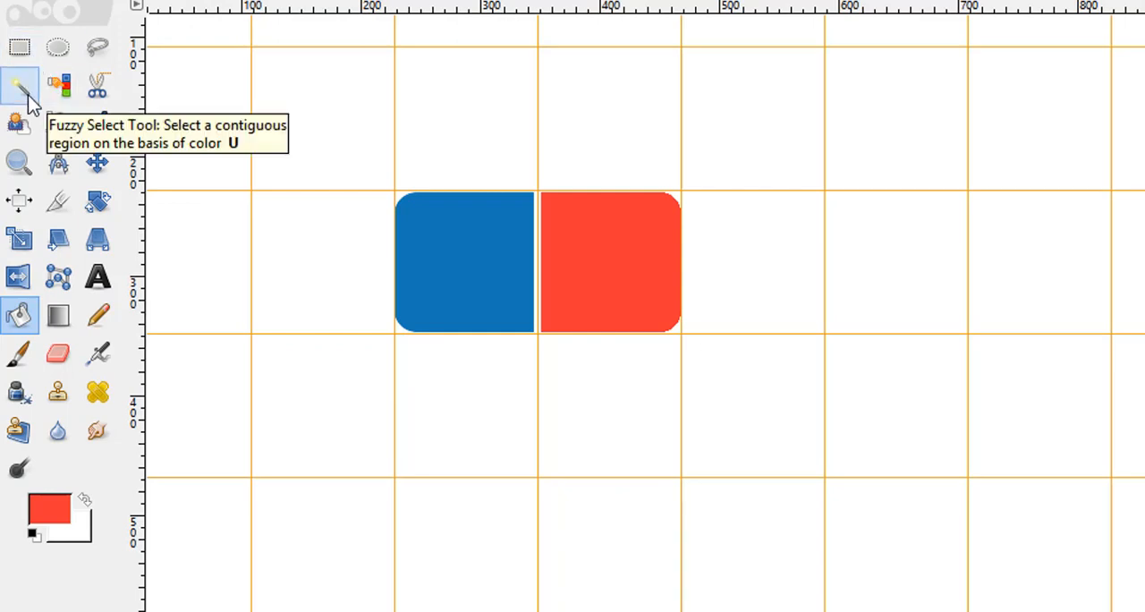
Try a 30x30 px circular selection on the blue half, and a 50x50 px one on the red and blue halves.
{"action": "left_click", "coordinate": [56, 47]}
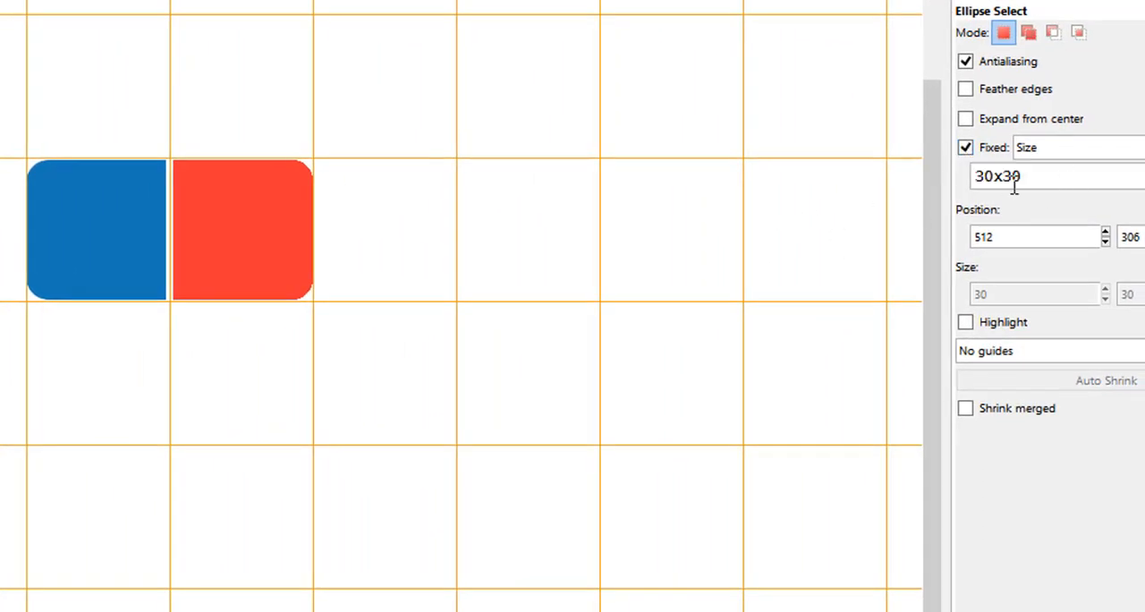
{"action": "left_click", "coordinate": [71, 202]}
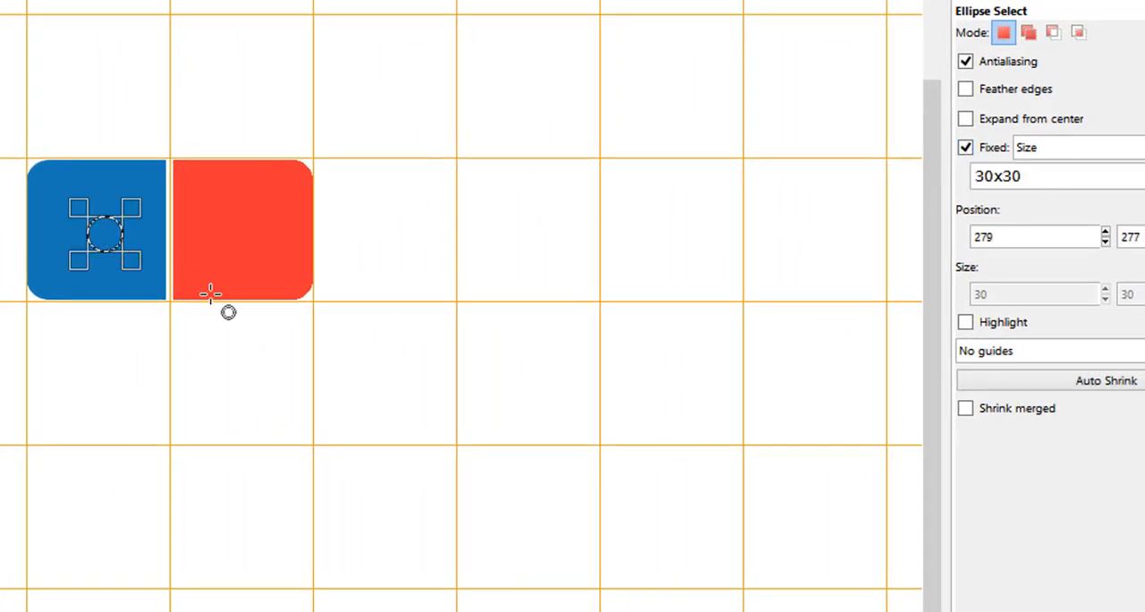
{"action": "double_click", "coordinate": [1047, 170]}
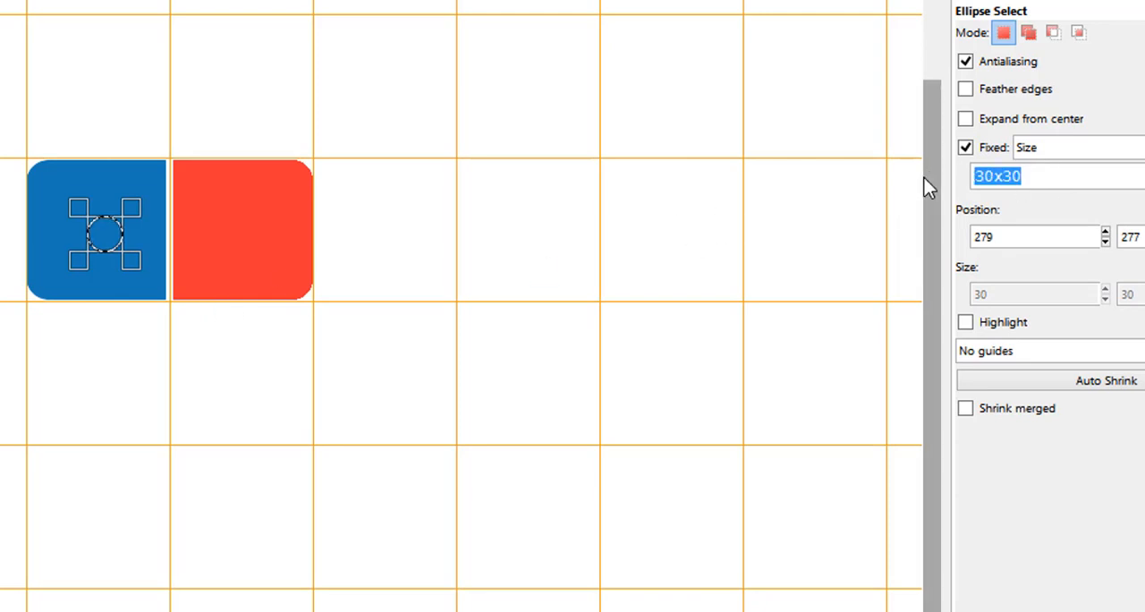
{"action": "type", "text": "50"}
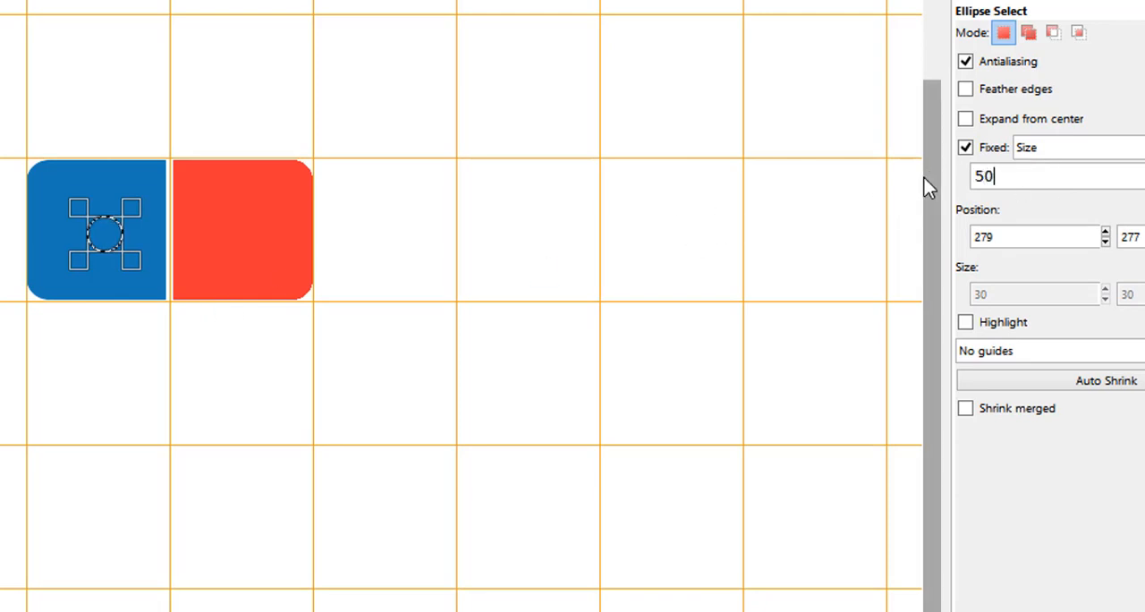
{"action": "type", "text": "*50"}
{"action": "key", "text": "Return"}
{"action": "left_click", "coordinate": [239, 224]}
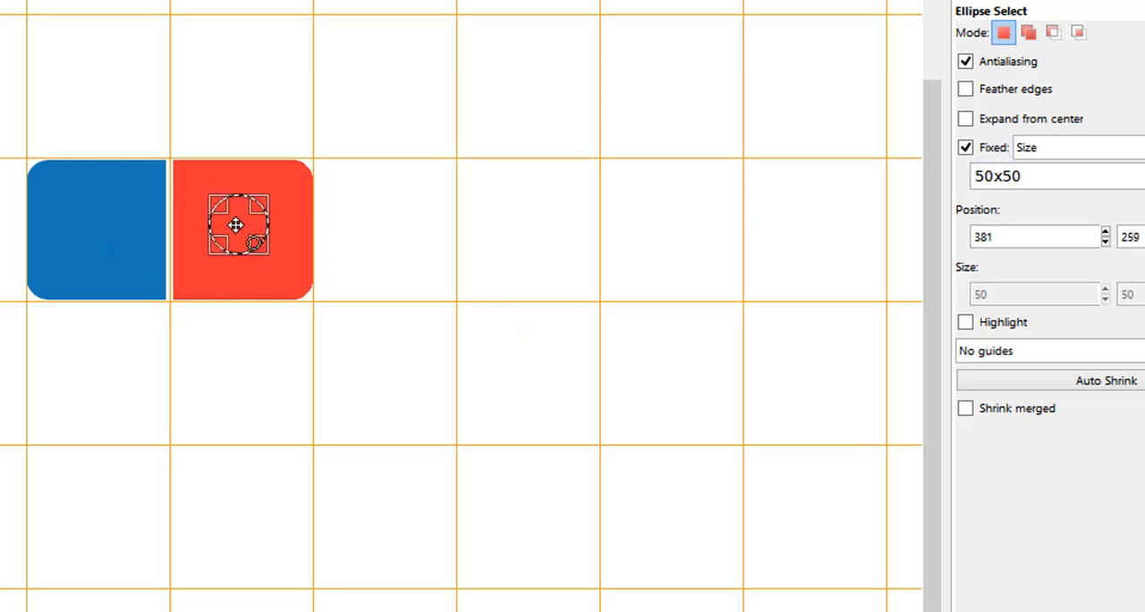
{"action": "left_click", "coordinate": [122, 204]}
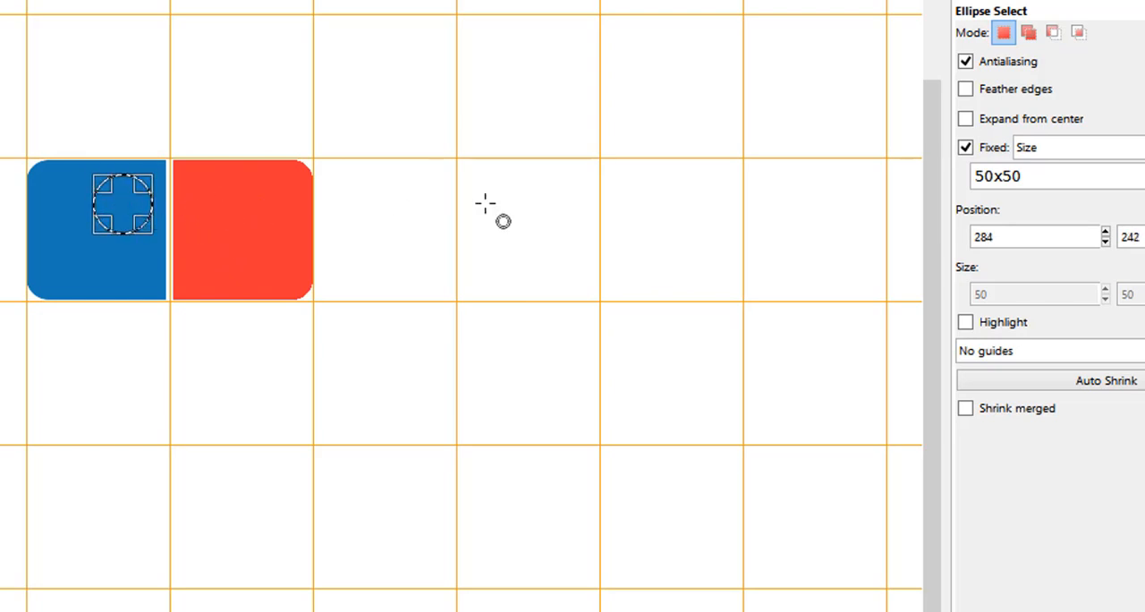
Set the ellipse selection's fixed size to 40x40 px and place the circle near the center of the red half.
{"action": "left_click_drag", "start_coordinate": [1046, 180], "coordinate": [940, 177]}
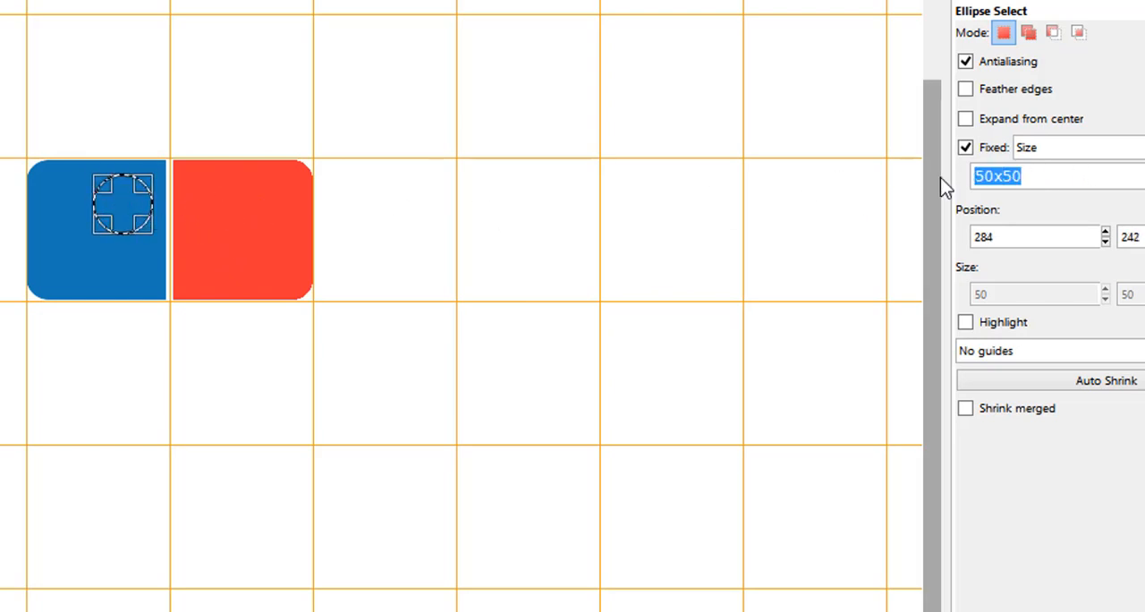
{"action": "type", "text": "40*"}
{"action": "type", "text": "40x4"}
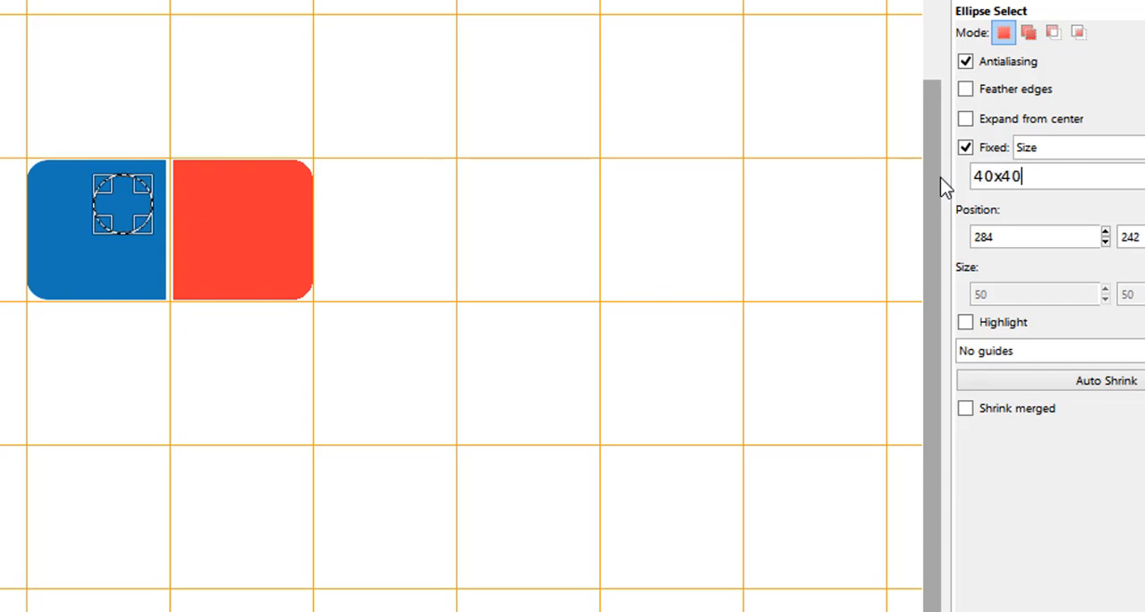
{"action": "left_click_drag", "start_coordinate": [234, 226], "coordinate": [235, 224]}
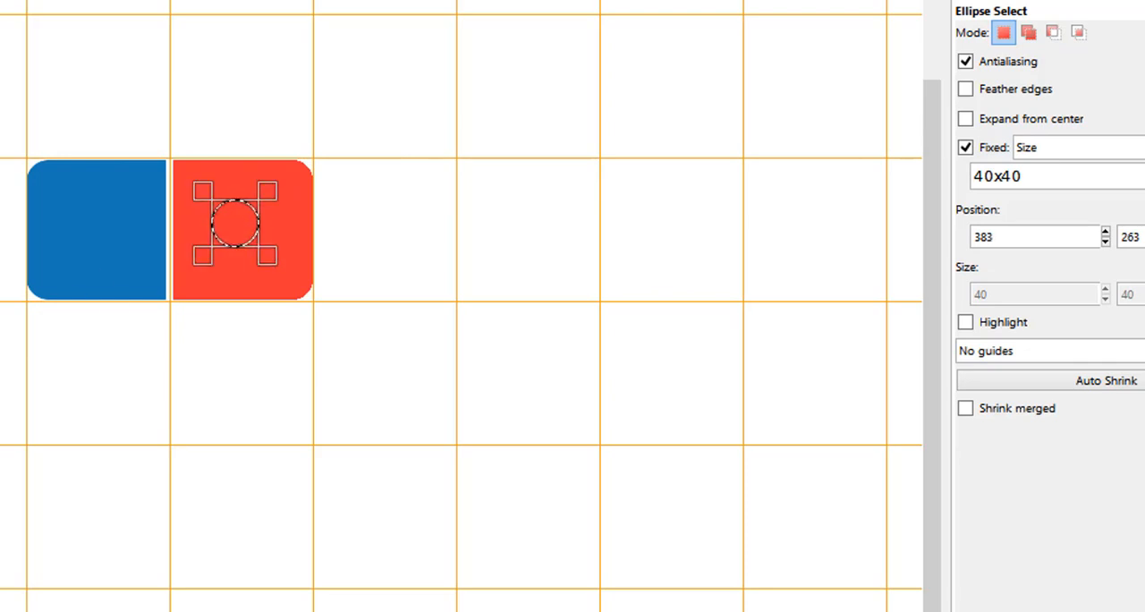
Reposition the 40x40 px circle selection at the center of the red half and fill it with white.
{"action": "key", "text": "f"}
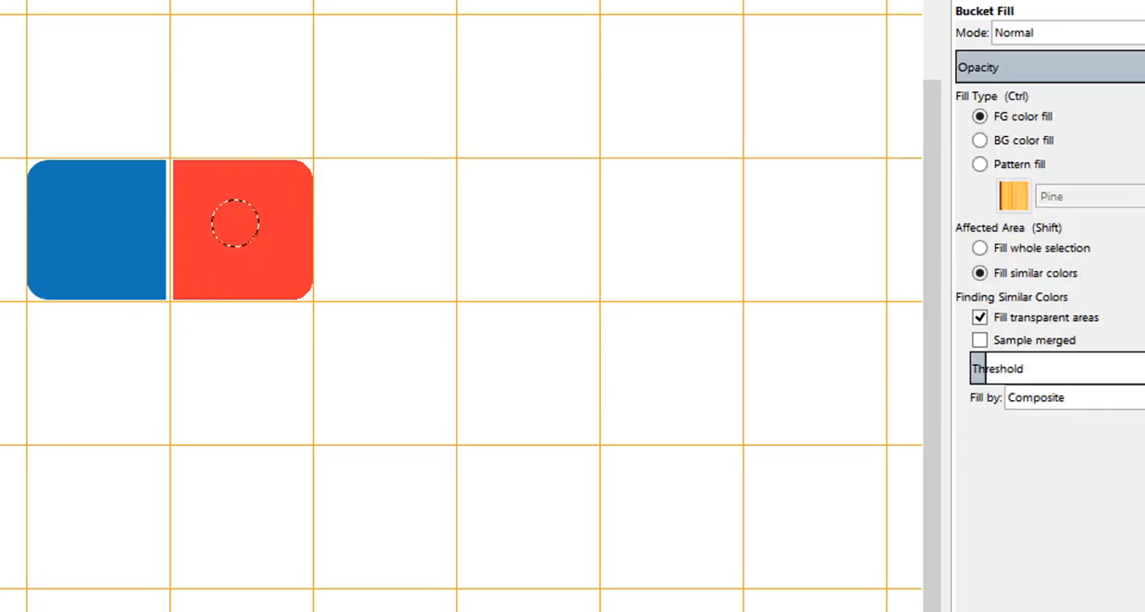
{"action": "key", "text": "e"}
{"action": "left_click_drag", "start_coordinate": [212, 198], "coordinate": [240, 223]}
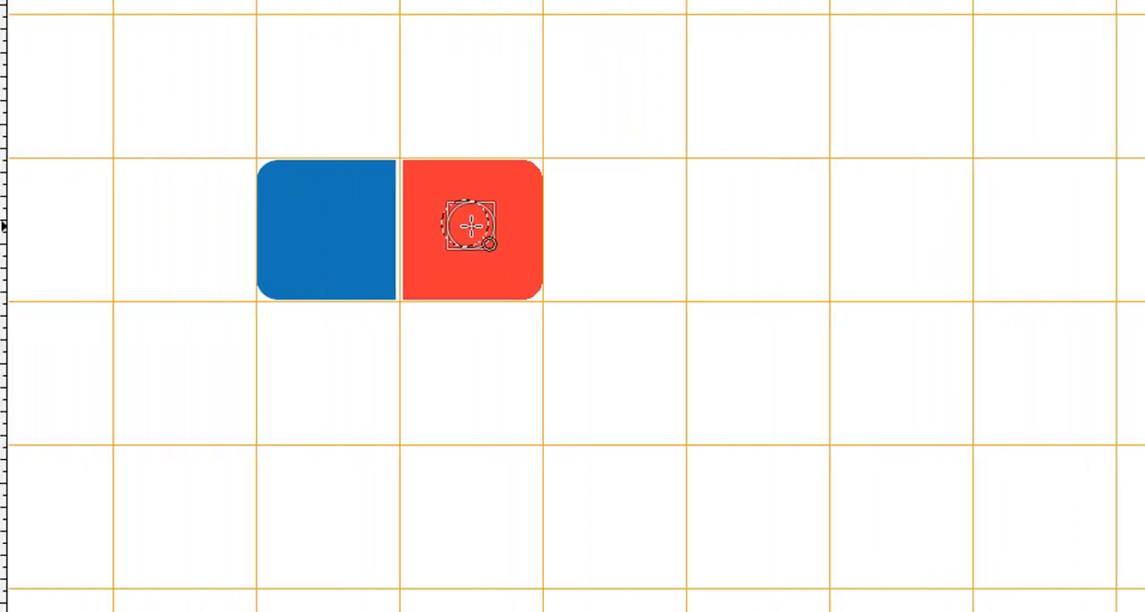
{"action": "left_click_drag", "start_coordinate": [609, 226], "coordinate": [609, 228]}
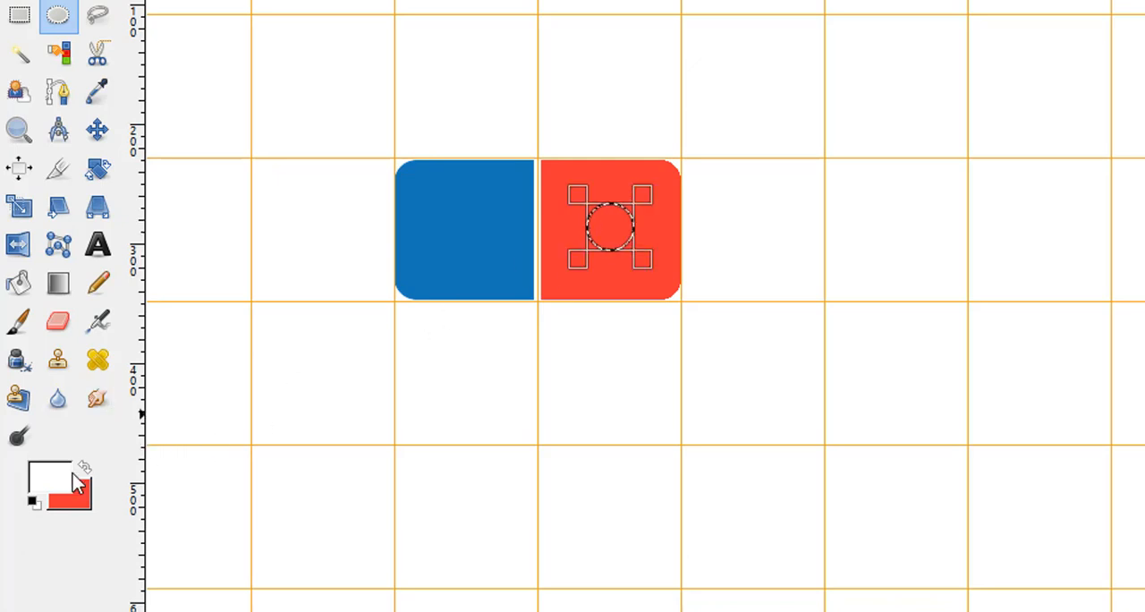
{"action": "left_click", "coordinate": [19, 283]}
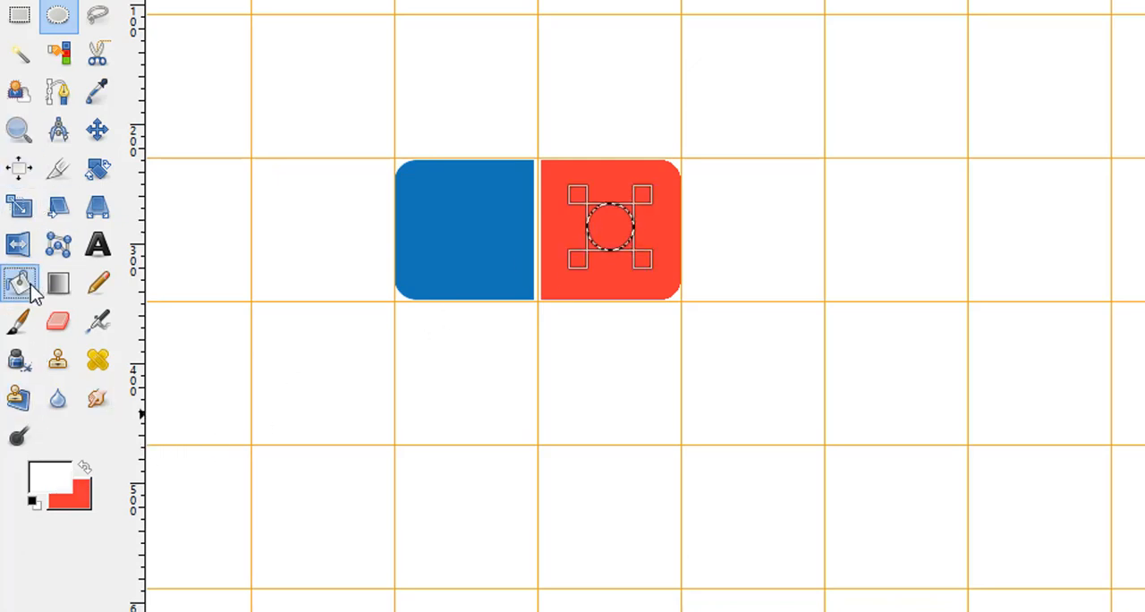
{"action": "left_click", "coordinate": [603, 217]}
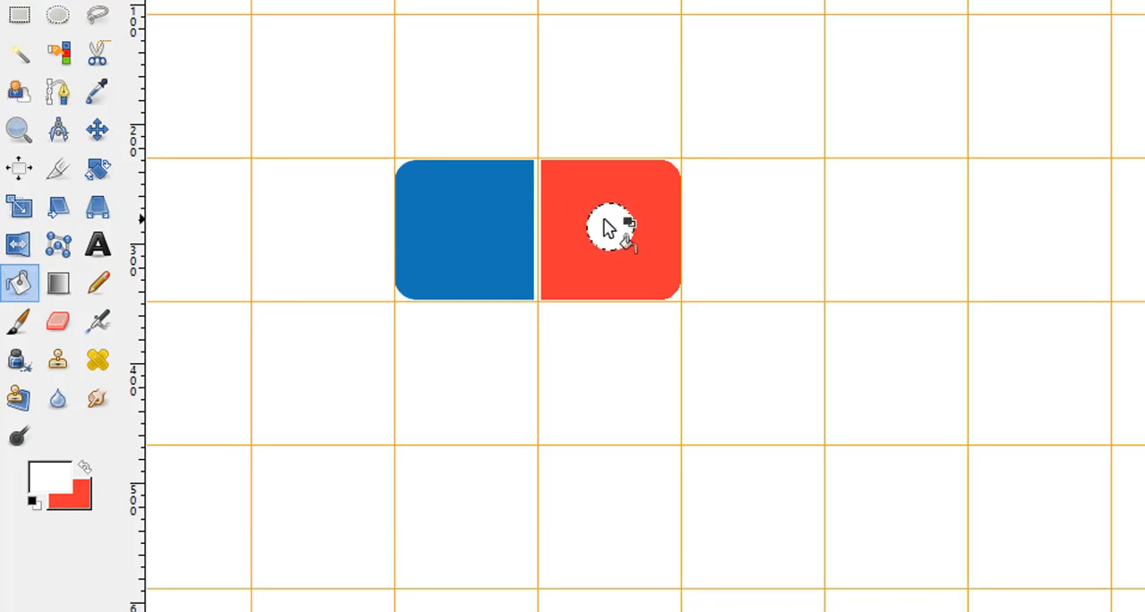
Place a 40x40 px circle selection in the upper-left part of the blue half and fill it with white.
{"action": "left_click", "coordinate": [58, 15]}
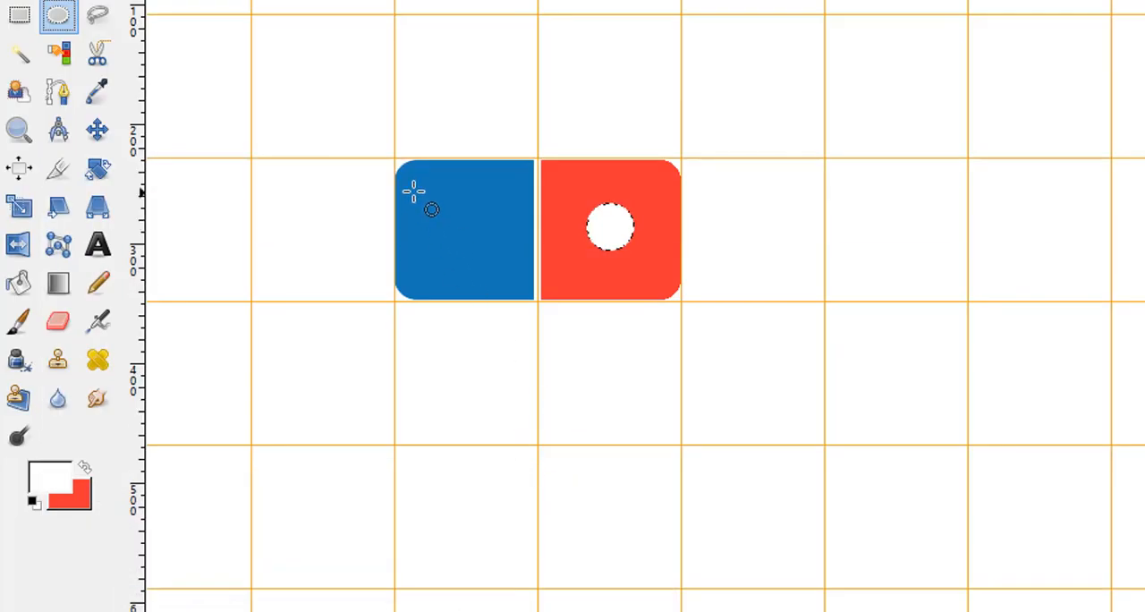
{"action": "mouse_move", "coordinate": [401, 177]}
{"action": "left_mouse_down"}
{"action": "mouse_move", "coordinate": [448, 222]}
{"action": "mouse_move", "coordinate": [440, 206]}
{"action": "left_mouse_up"}
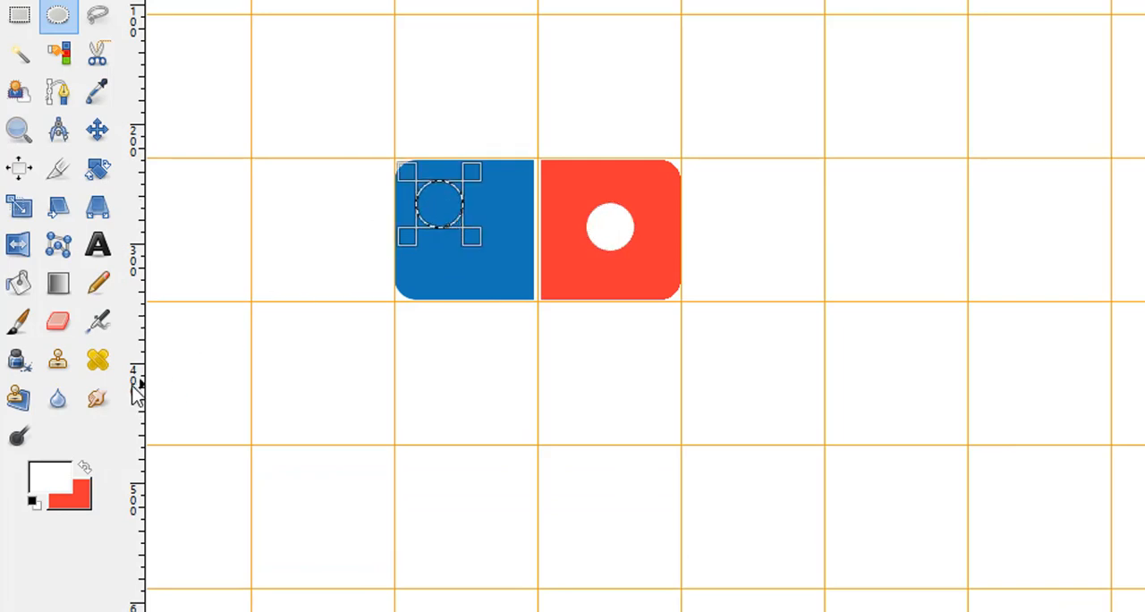
{"action": "left_click", "coordinate": [30, 279]}
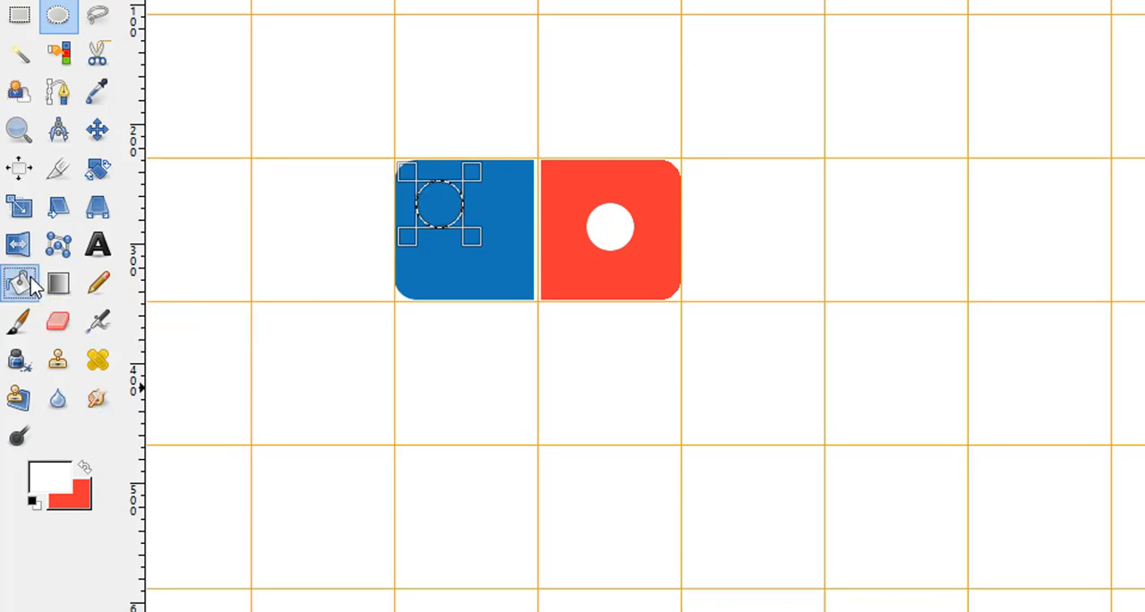
{"action": "left_click", "coordinate": [444, 201]}
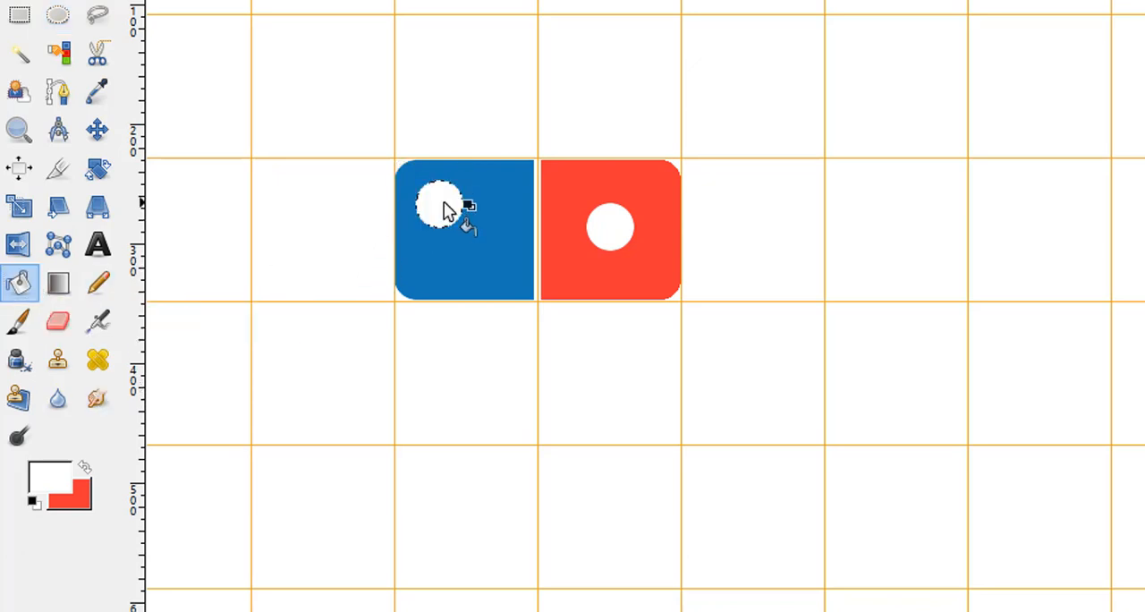
Add a second white 40x40 px circle in the lower-right part of the blue half and deselect it.
{"action": "left_click", "coordinate": [60, 16]}
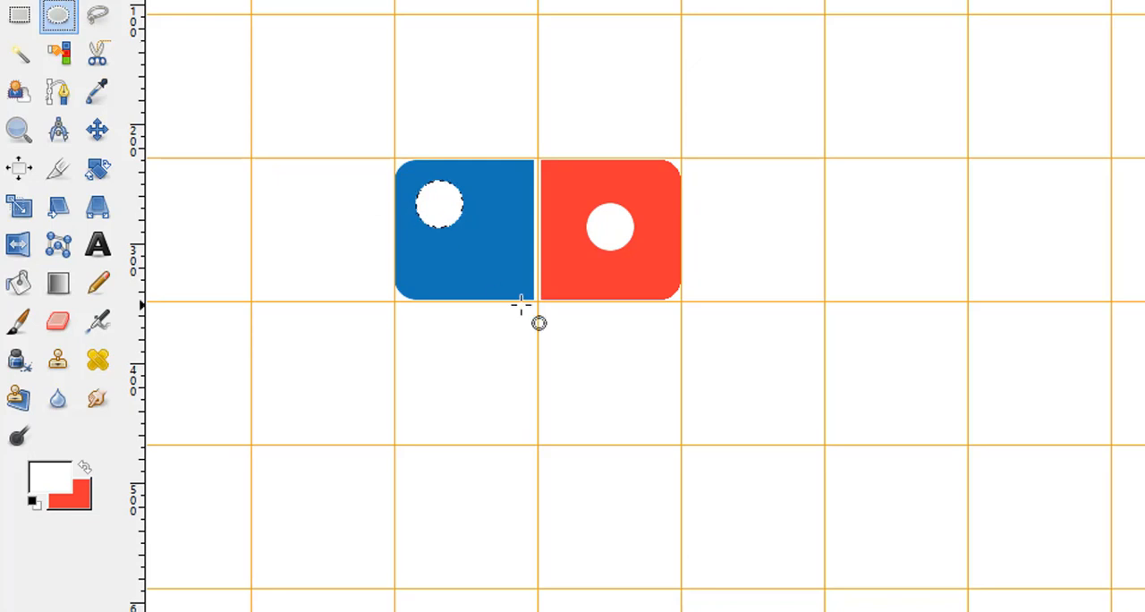
{"action": "left_click_drag", "start_coordinate": [468, 237], "coordinate": [485, 257]}
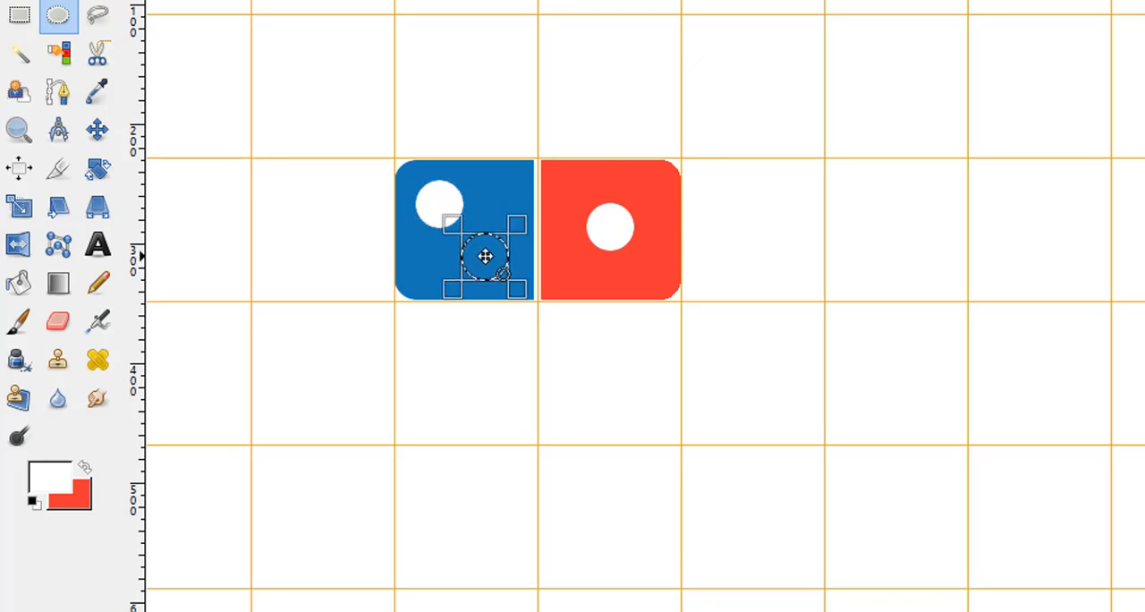
{"action": "left_click", "coordinate": [27, 290]}
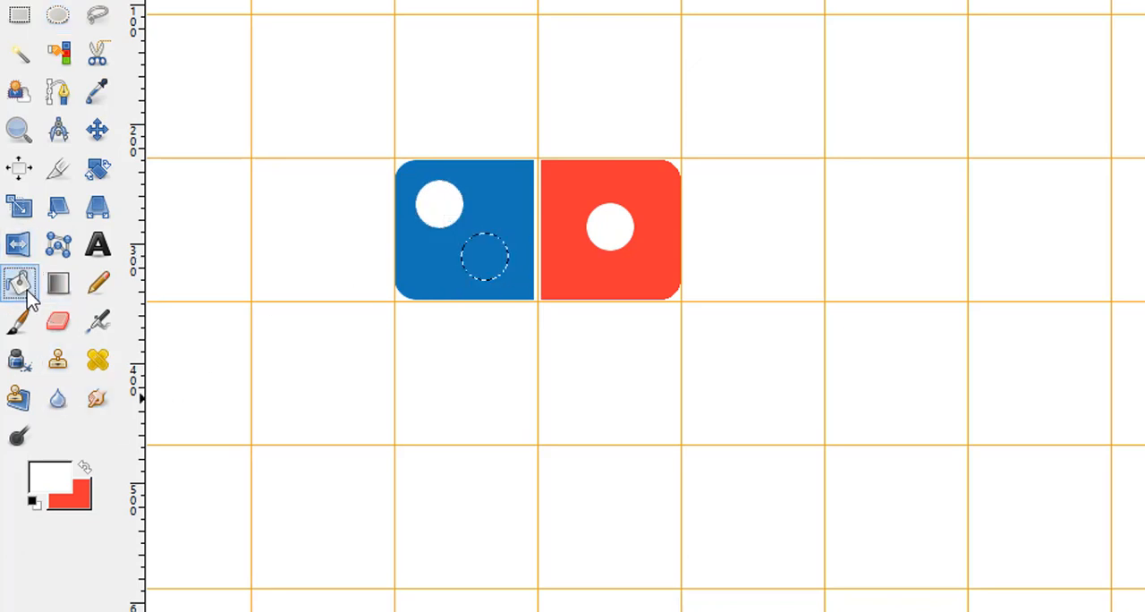
{"action": "left_click", "coordinate": [478, 260]}
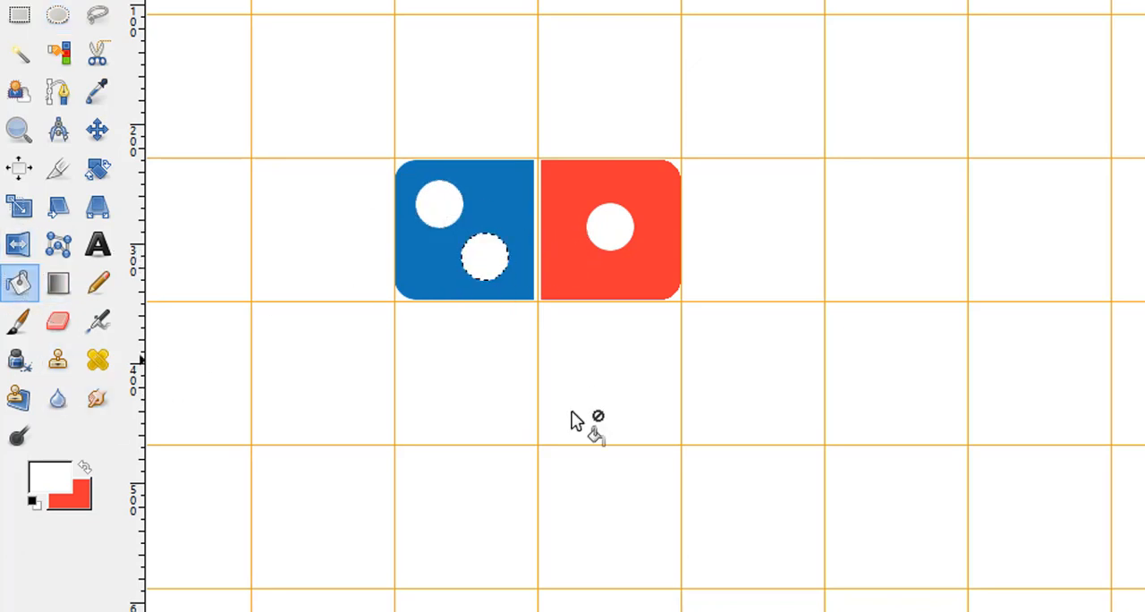
{"action": "right_click", "coordinate": [517, 216]}
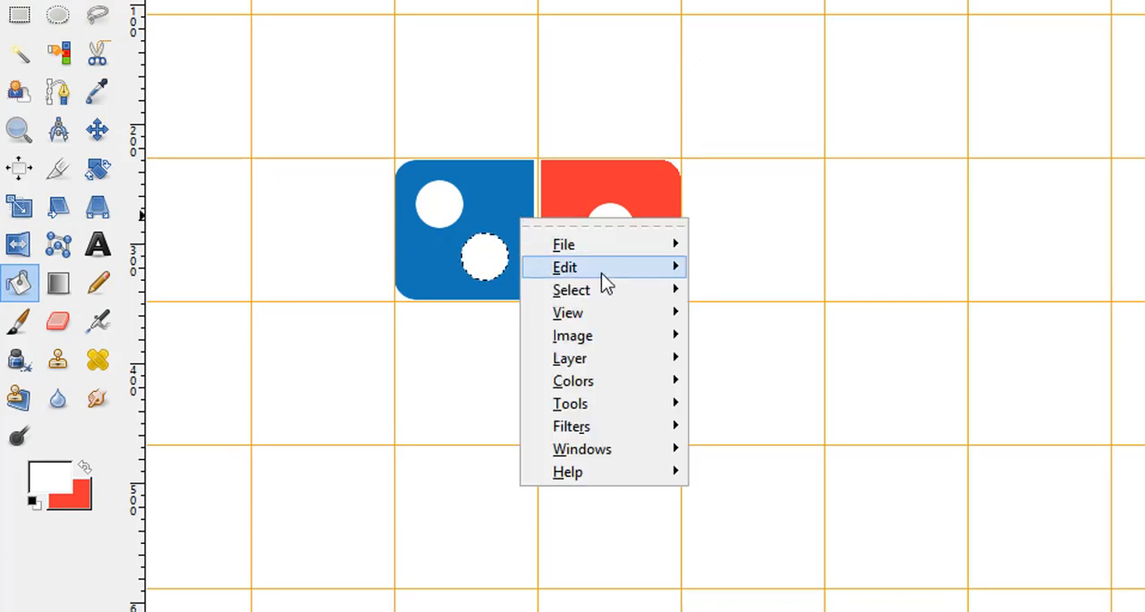
{"action": "mouse_move", "coordinate": [601, 288]}
{"action": "left_click", "coordinate": [772, 344]}
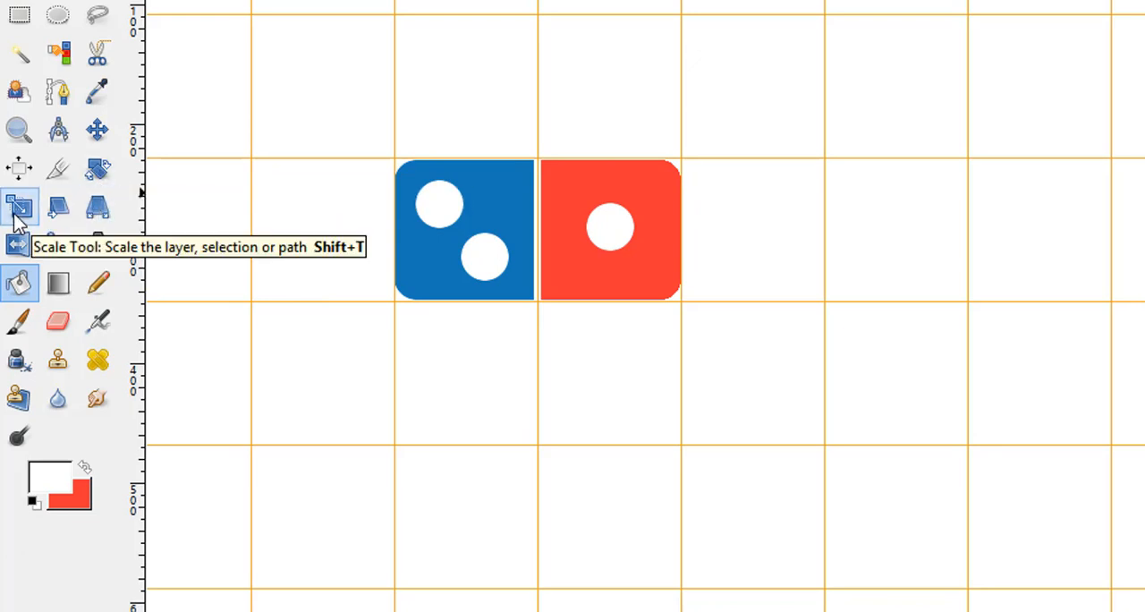
Start rotating the domino layer counterclockwise to -27.87° and move its rotation center below the shape.
{"action": "left_click", "coordinate": [94, 175]}
{"action": "left_click", "coordinate": [564, 273]}
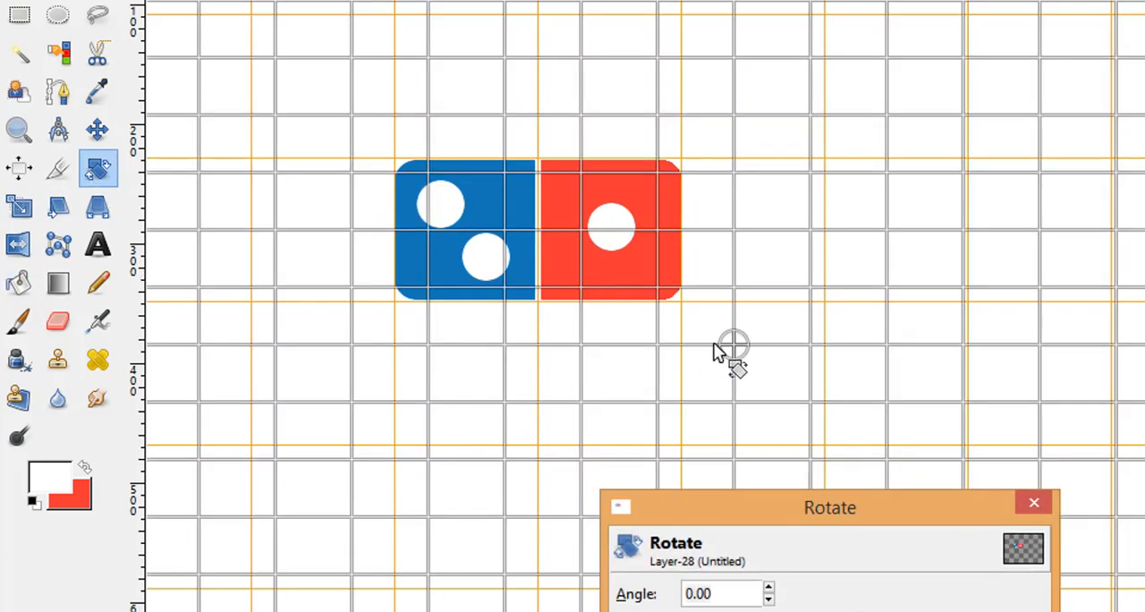
{"action": "left_click_drag", "start_coordinate": [1048, 265], "coordinate": [969, 132]}
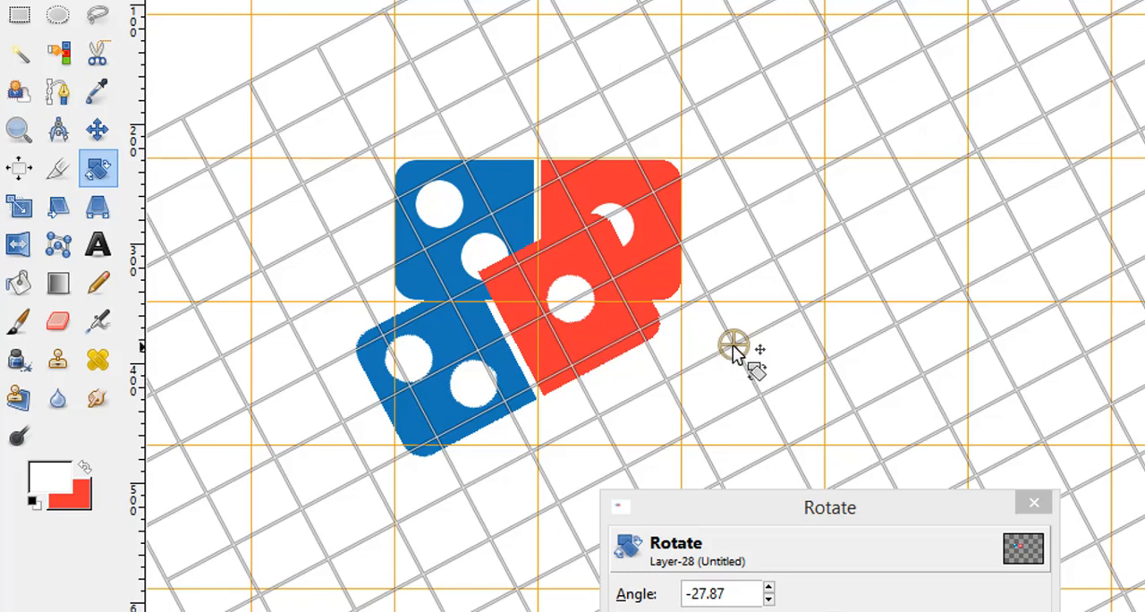
{"action": "left_click_drag", "start_coordinate": [731, 349], "coordinate": [504, 498]}
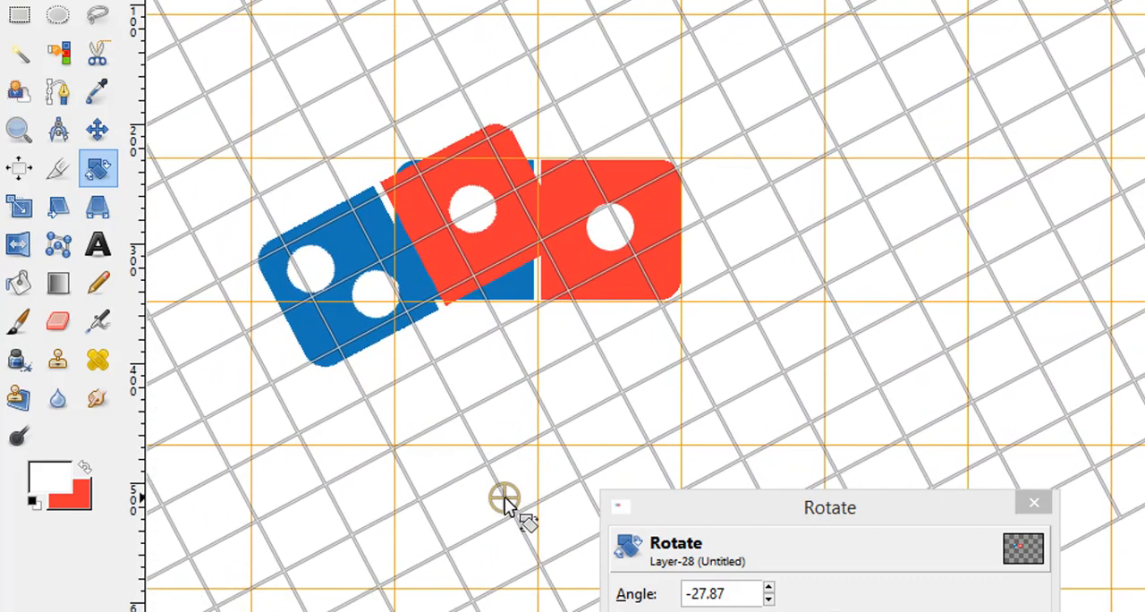
{"action": "scroll", "coordinate": [504, 497], "scroll_direction": "down", "scroll_amount": 3}
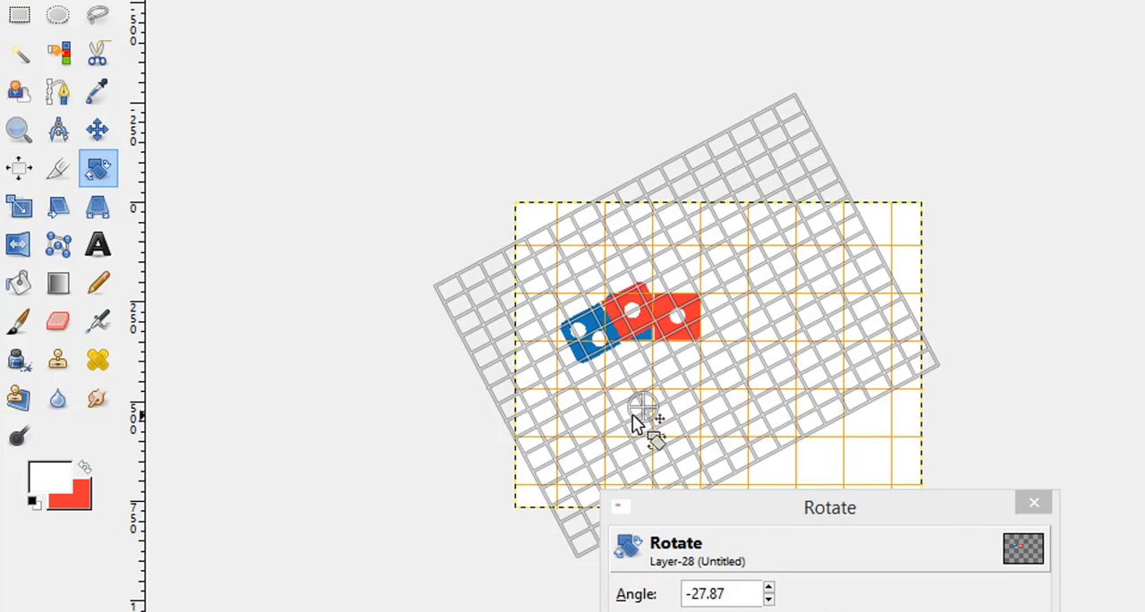
{"action": "left_click_drag", "start_coordinate": [647, 405], "coordinate": [664, 452]}
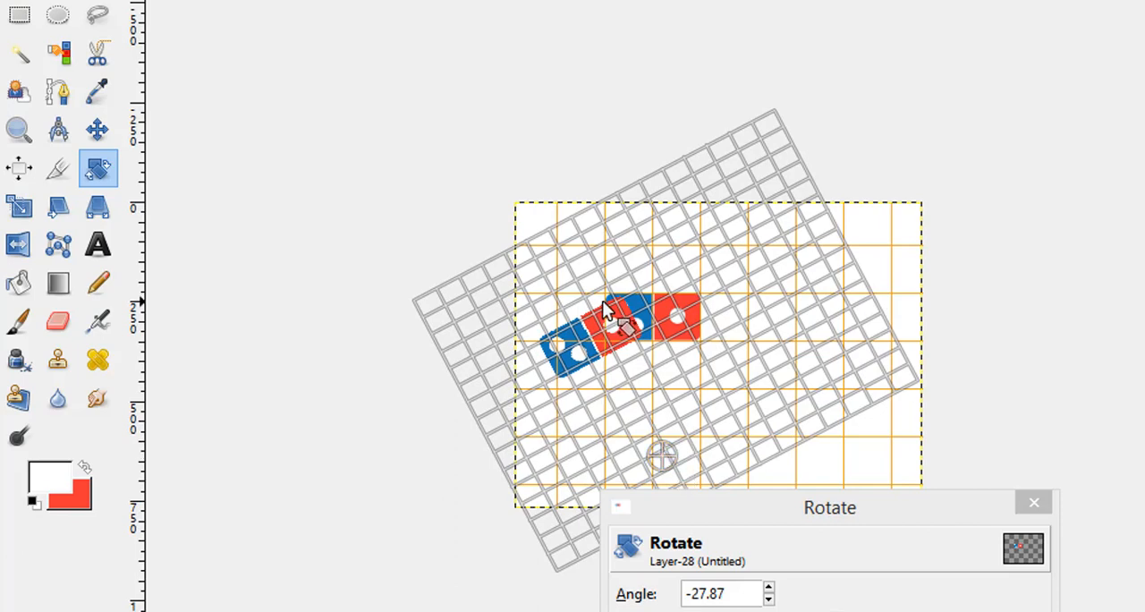
Adjust the layer's rotation to -32.10°, reposition the rotation center below the domino and apply the rotation.
{"action": "left_click_drag", "start_coordinate": [617, 318], "coordinate": [597, 316]}
{"action": "left_click_drag", "start_coordinate": [666, 462], "coordinate": [716, 457]}
{"action": "mouse_move", "coordinate": [671, 411]}
{"action": "left_mouse_down"}
{"action": "mouse_move", "coordinate": [679, 404]}
{"action": "mouse_move", "coordinate": [667, 412]}
{"action": "left_mouse_up"}
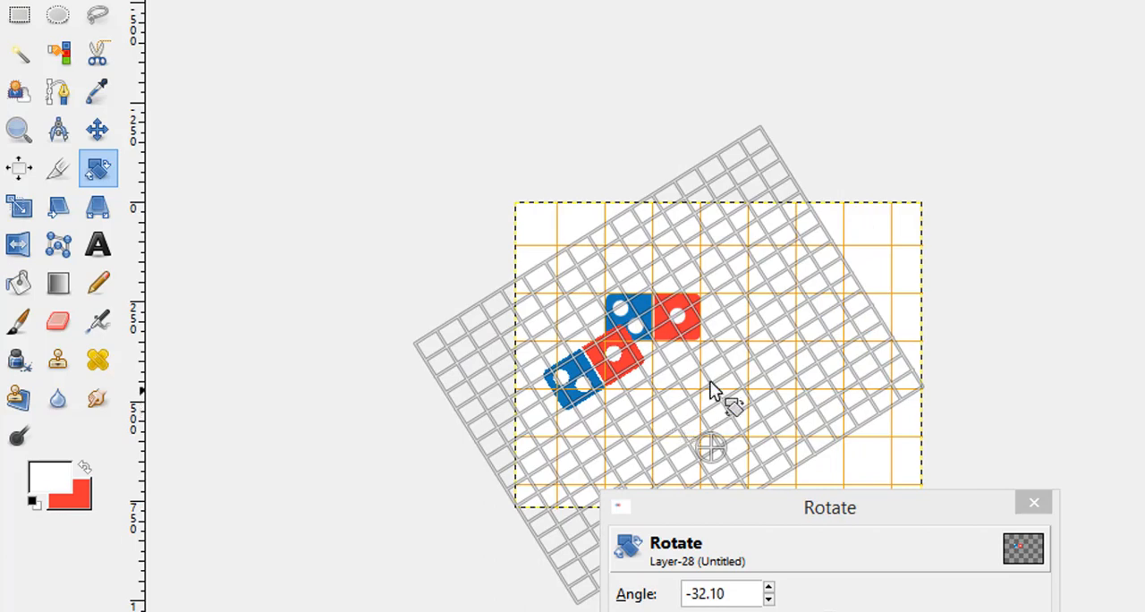
{"action": "left_click_drag", "start_coordinate": [714, 444], "coordinate": [675, 434]}
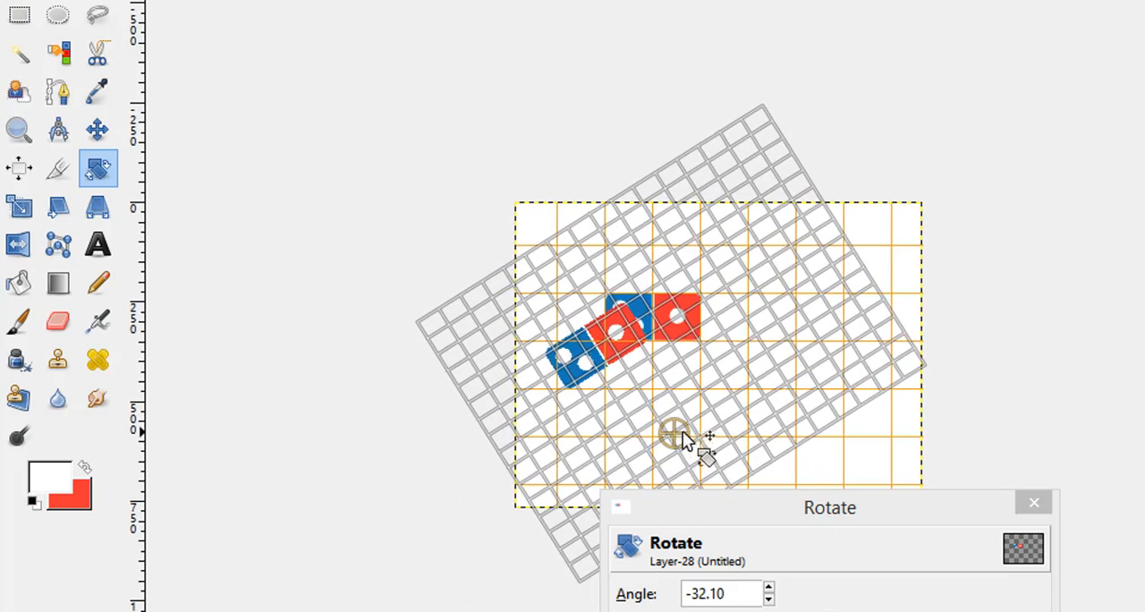
{"action": "key", "text": "Return"}
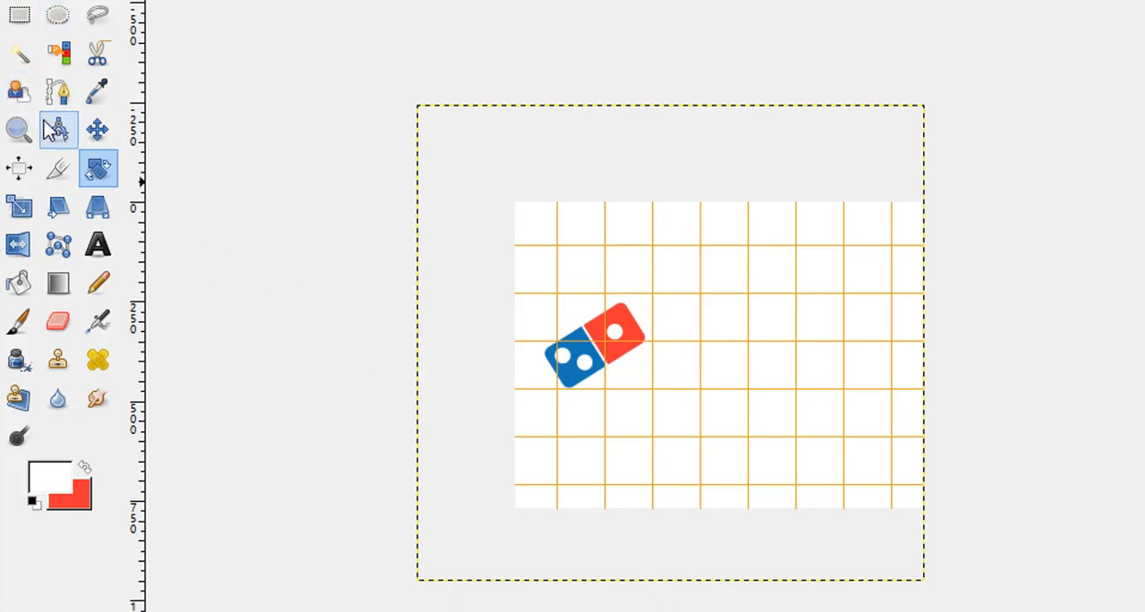
Add the text "DOMINOS" just below and to the right of the rotated domino.
{"action": "left_click", "coordinate": [97, 130]}
{"action": "left_click", "coordinate": [95, 181]}
{"action": "left_click", "coordinate": [98, 244]}
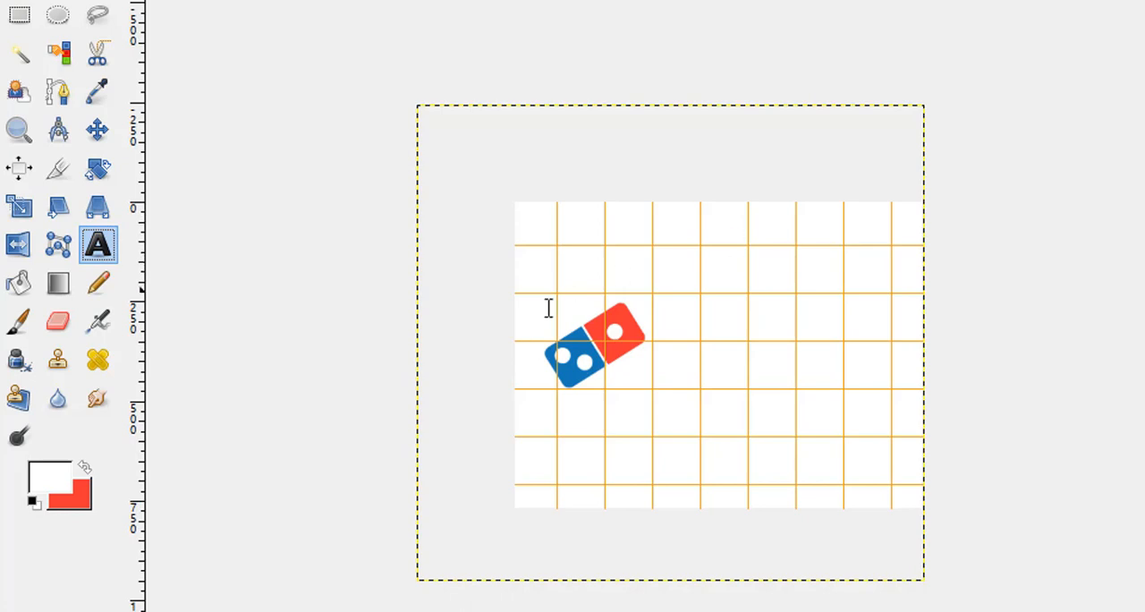
{"action": "left_click", "coordinate": [641, 374]}
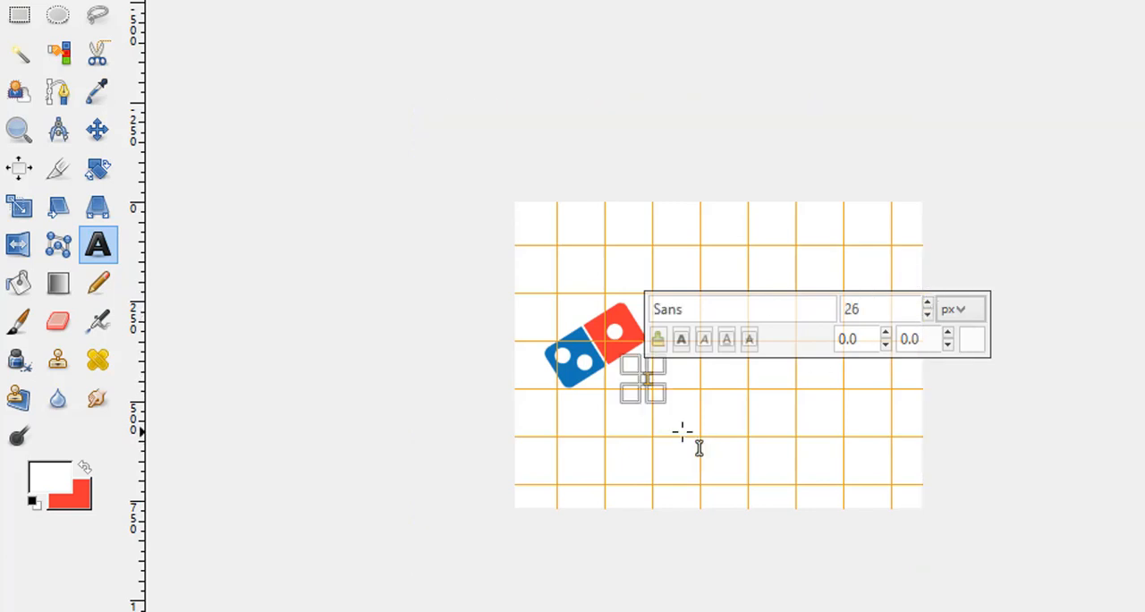
{"action": "type", "text": "om"}
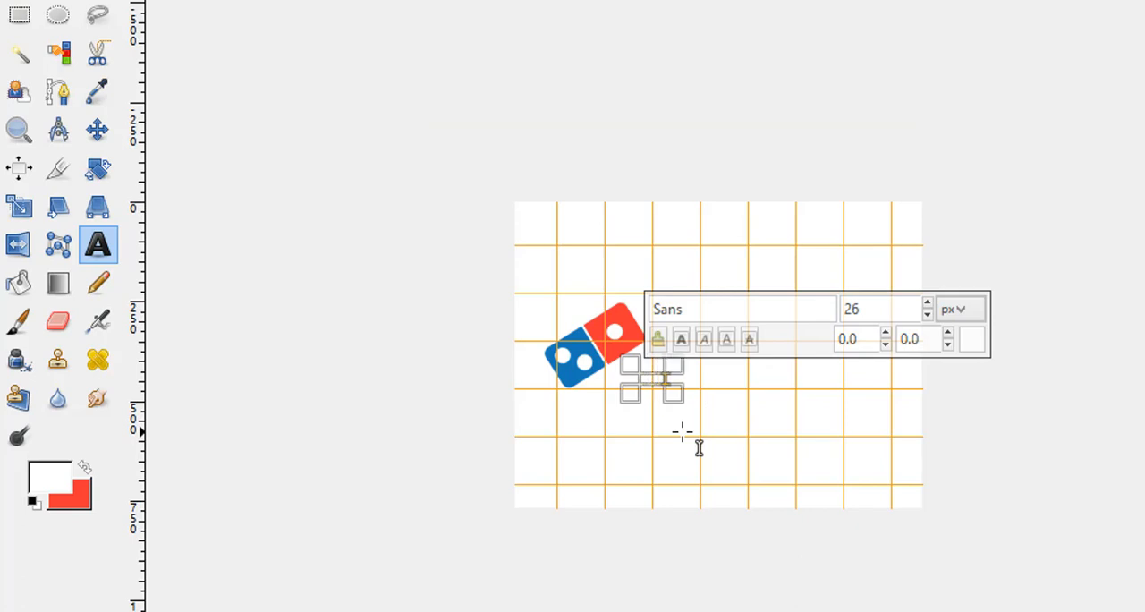
{"action": "type", "text": "i"}
Color the entire text with the saved blue that matches the domino's blue half.
{"action": "key", "text": "ctrl+a"}
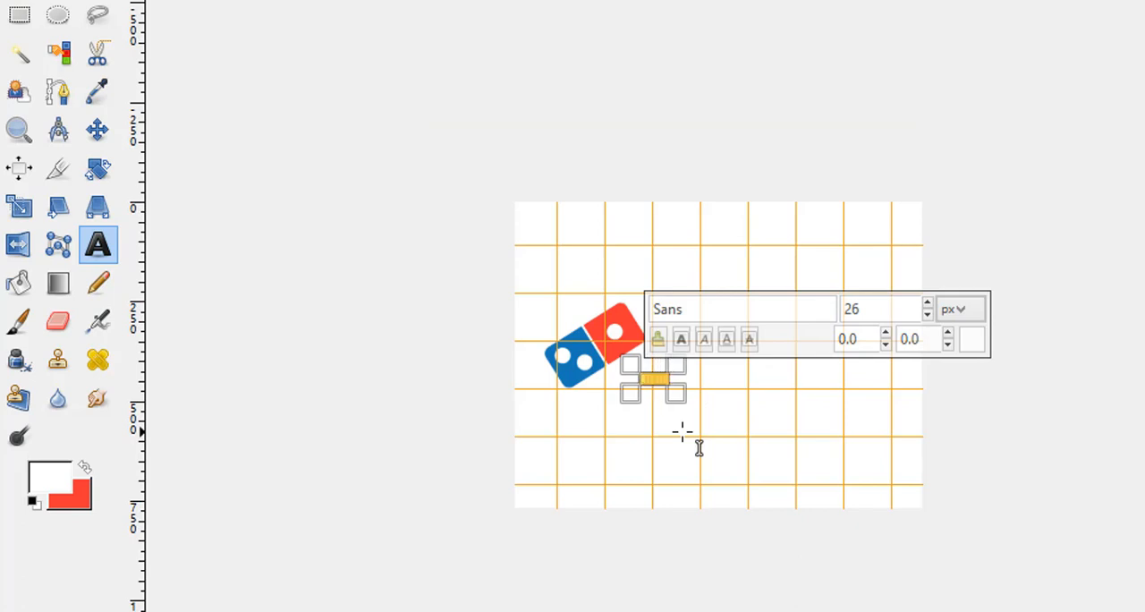
{"action": "left_click", "coordinate": [975, 345]}
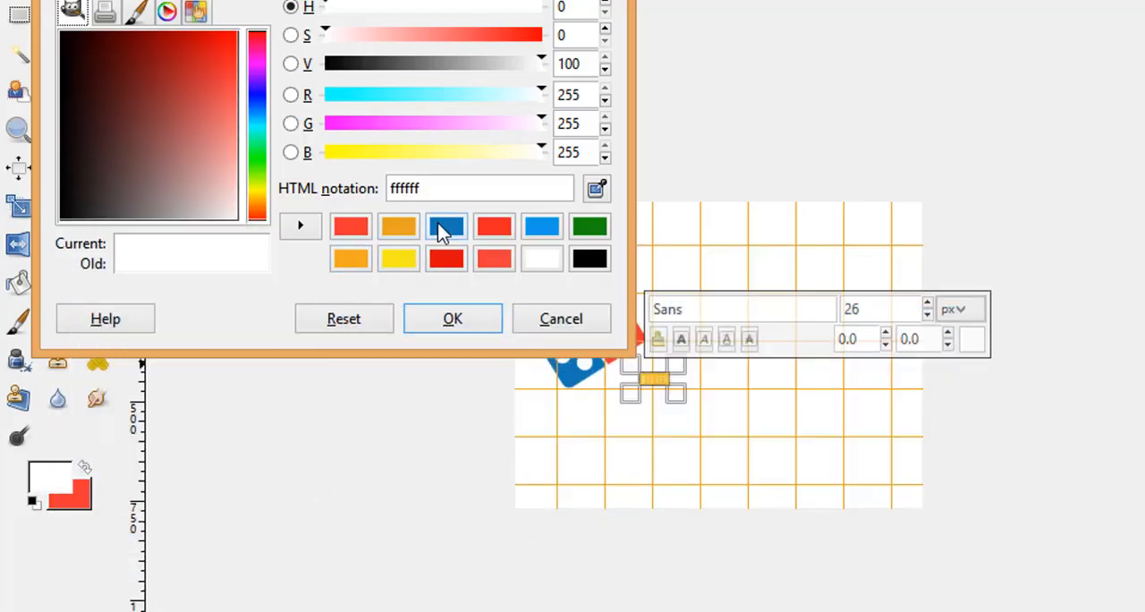
{"action": "left_click", "coordinate": [445, 228]}
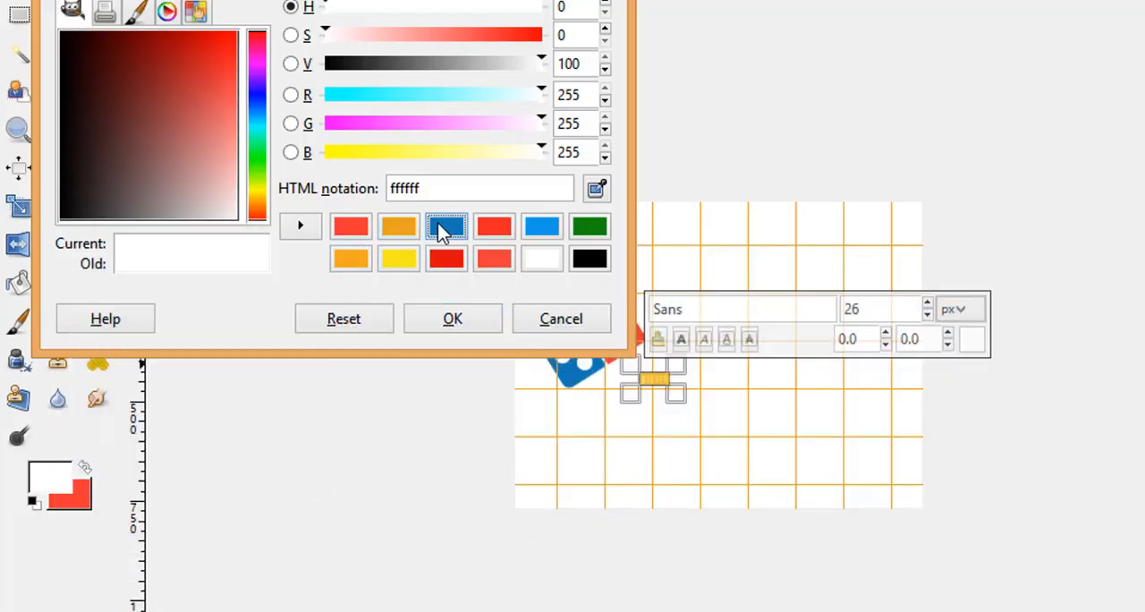
{"action": "left_click", "coordinate": [465, 320]}
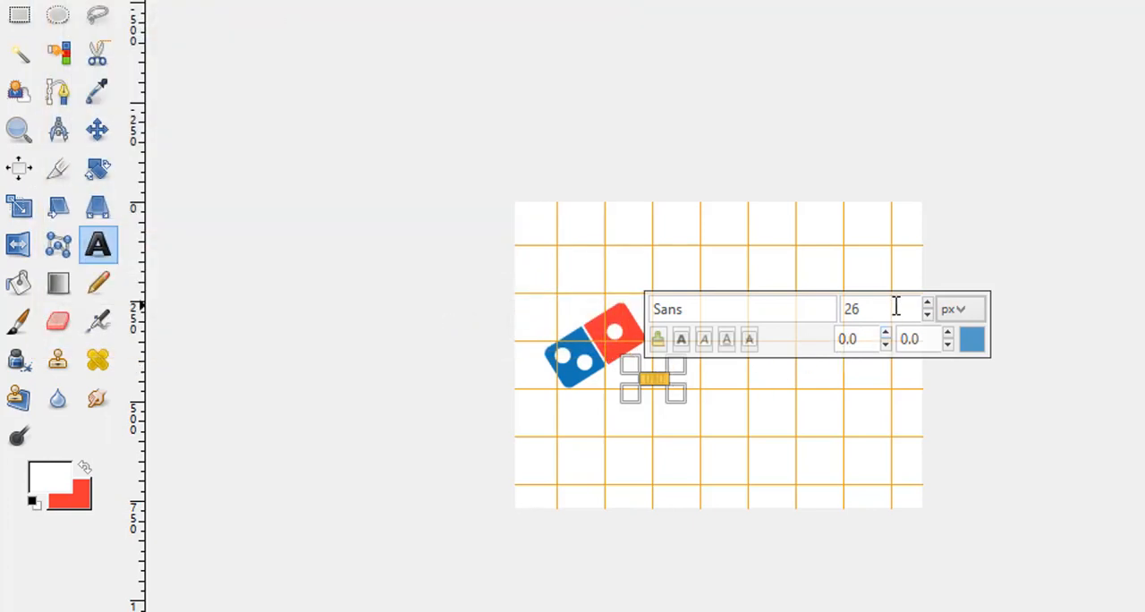
Enlarge the text to 113 px and insert an apostrophe before the final S so it reads "DOMINO'S".
{"action": "scroll", "coordinate": [930, 313], "scroll_direction": "up", "scroll_amount": 19}
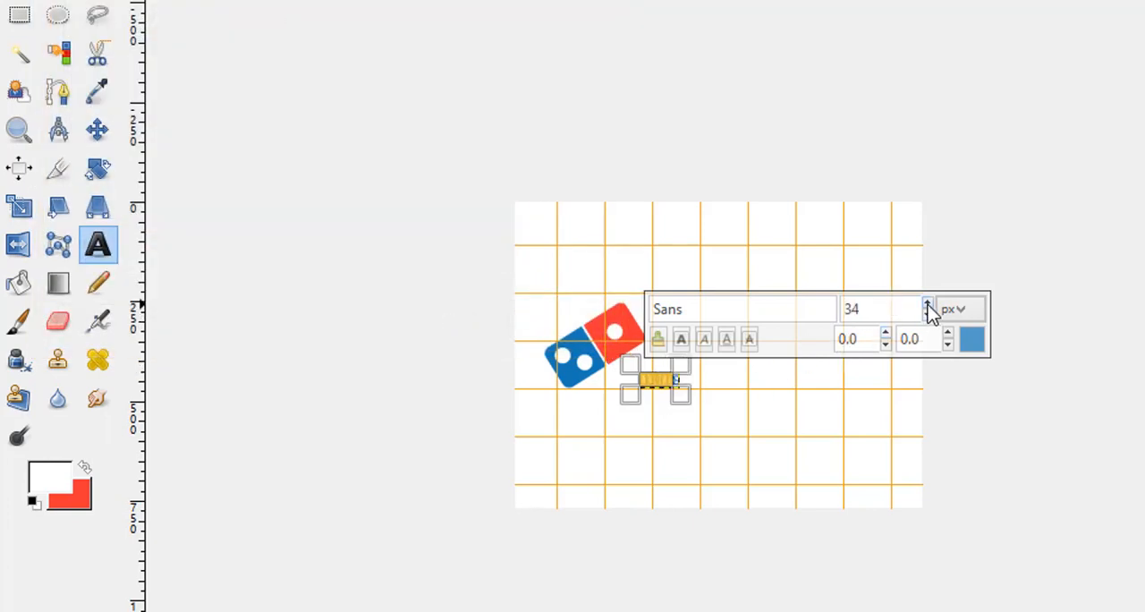
{"action": "scroll", "coordinate": [930, 313], "scroll_direction": "up", "scroll_amount": 20}
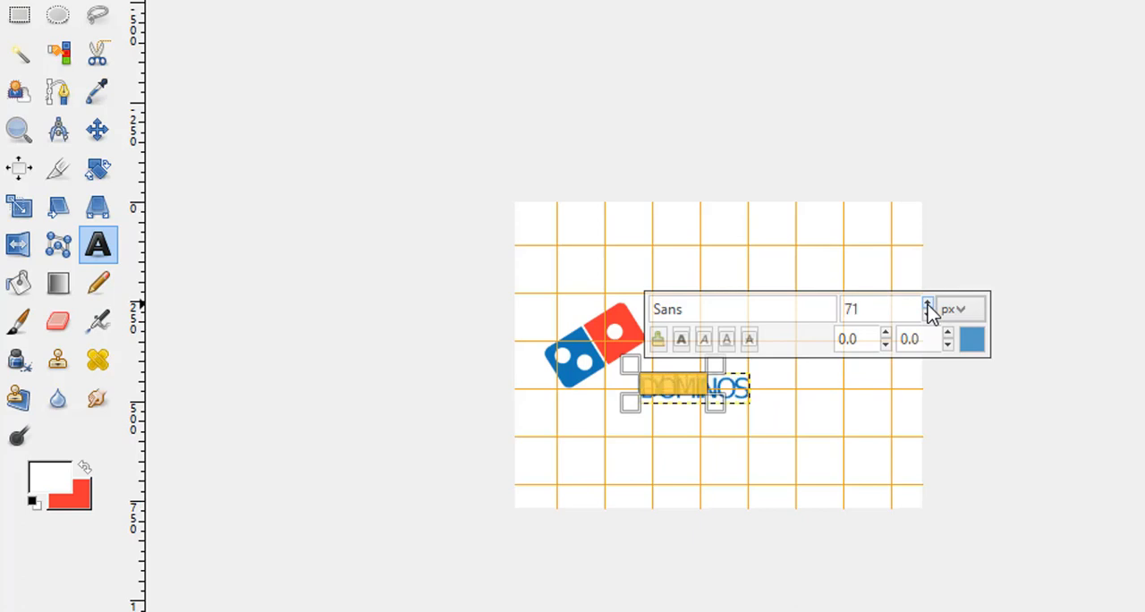
{"action": "scroll", "coordinate": [931, 313], "scroll_direction": "up", "scroll_amount": 13}
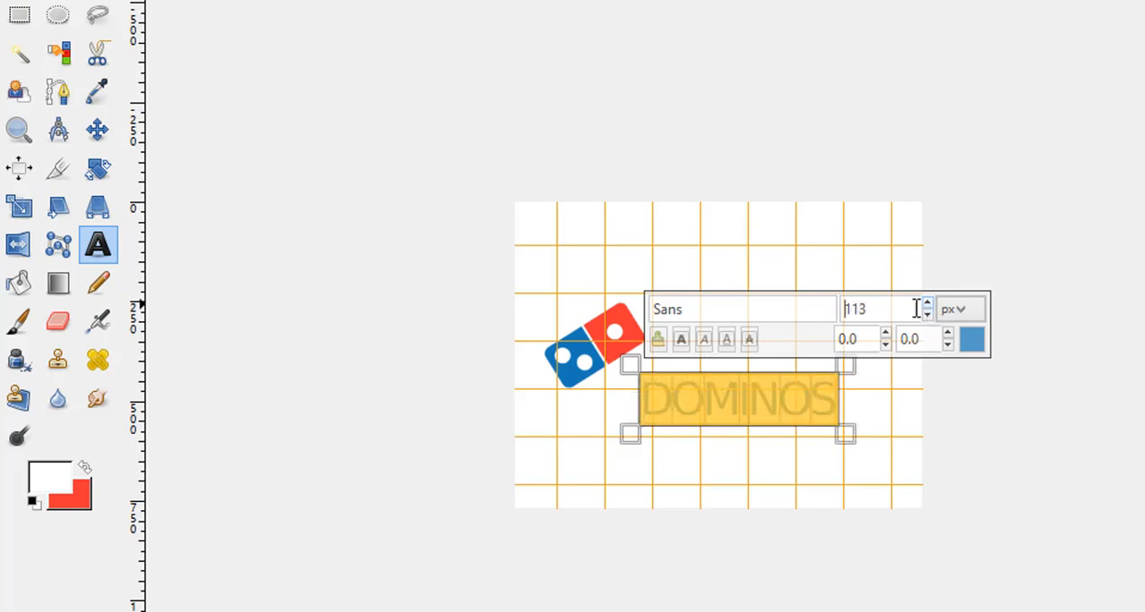
{"action": "left_click", "coordinate": [815, 397]}
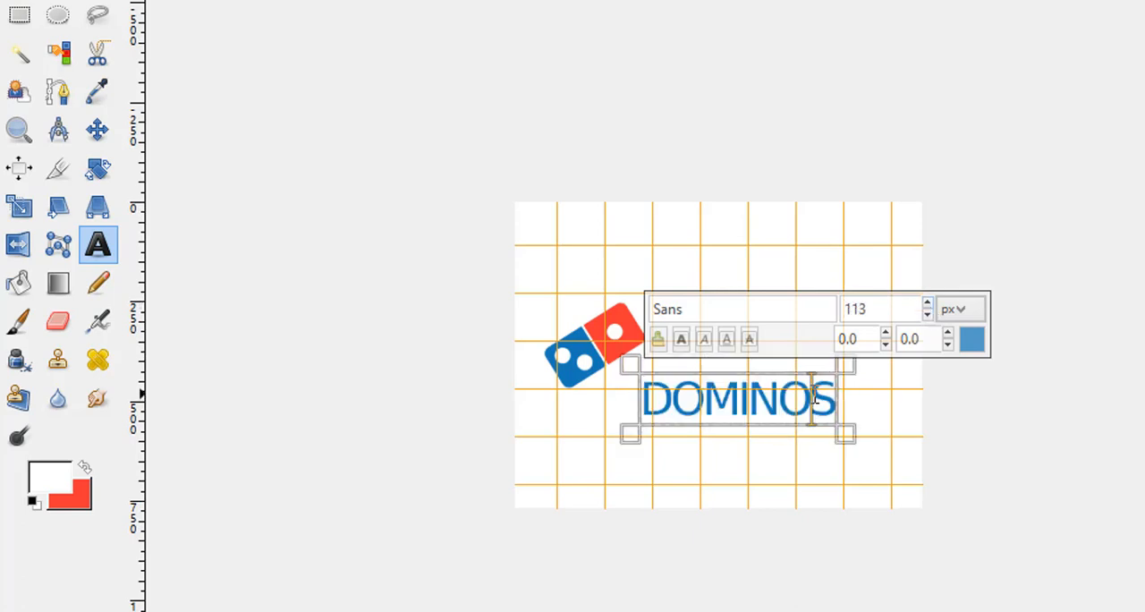
{"action": "type", "text": "'"}
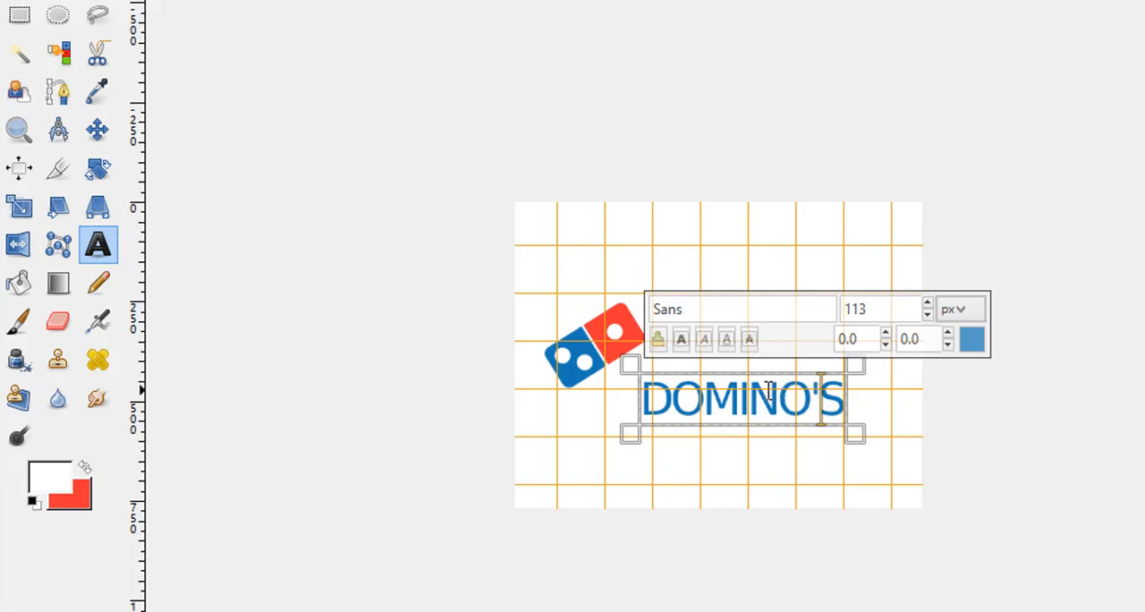
Make the entire "DOMINO'S" text bold and adjust its text box so the lettering sits slightly higher beside the domino on one line.
{"action": "key", "text": "ctrl+a"}
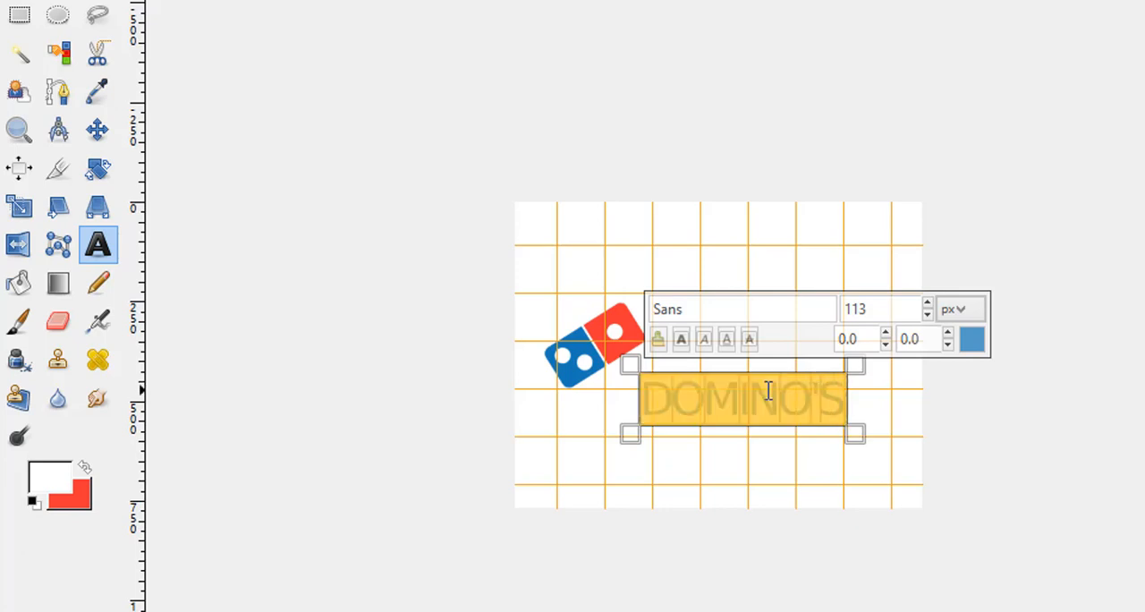
{"action": "left_click", "coordinate": [681, 338]}
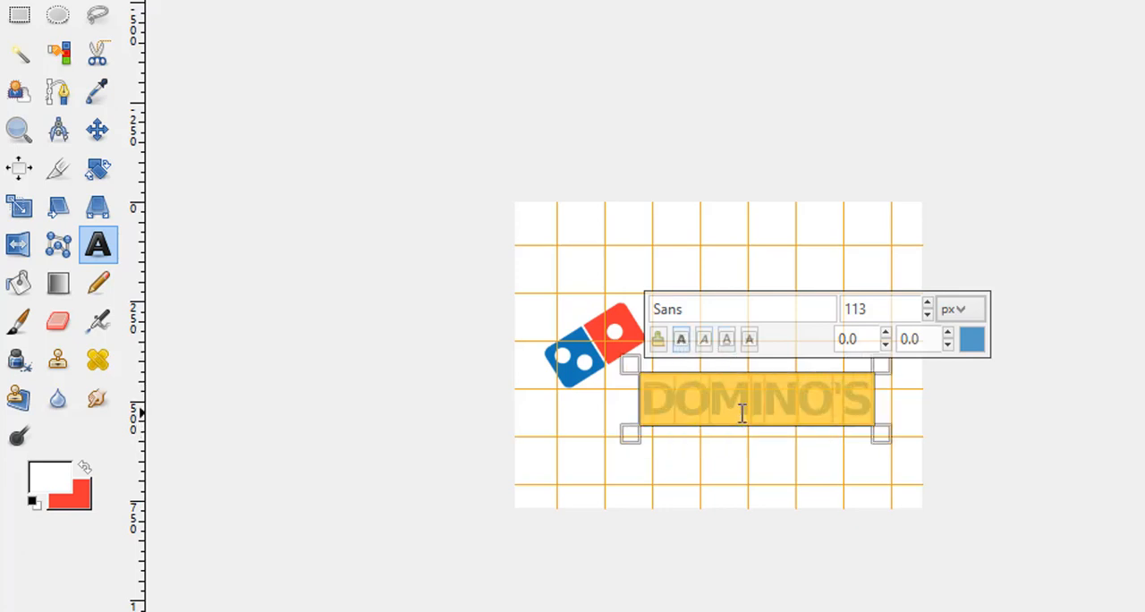
{"action": "left_click_drag", "start_coordinate": [631, 362], "coordinate": [621, 334]}
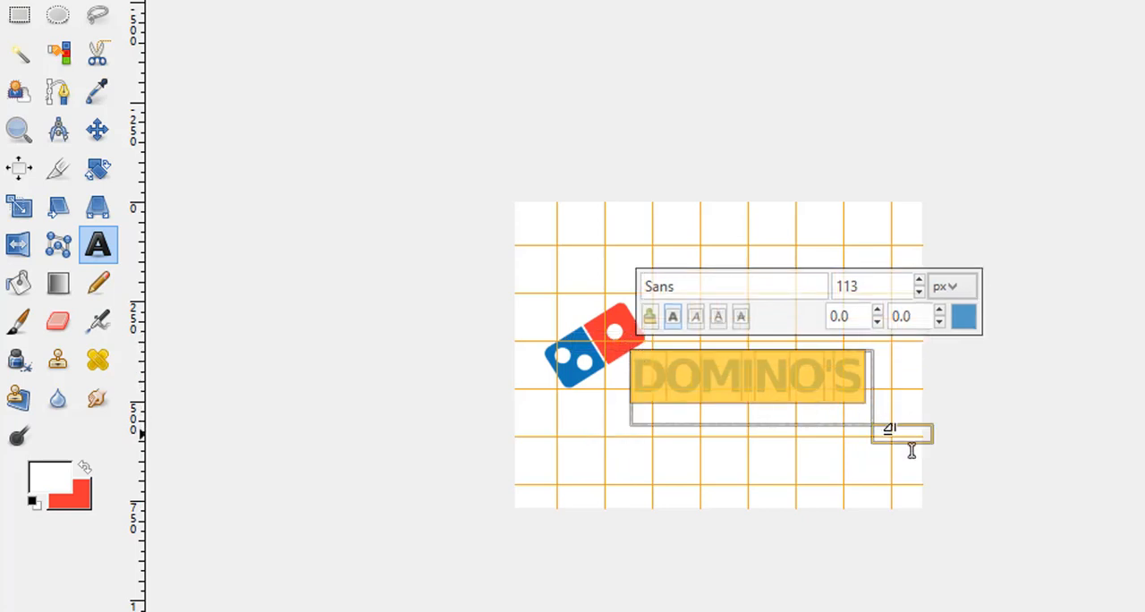
{"action": "left_click_drag", "start_coordinate": [900, 440], "coordinate": [882, 422]}
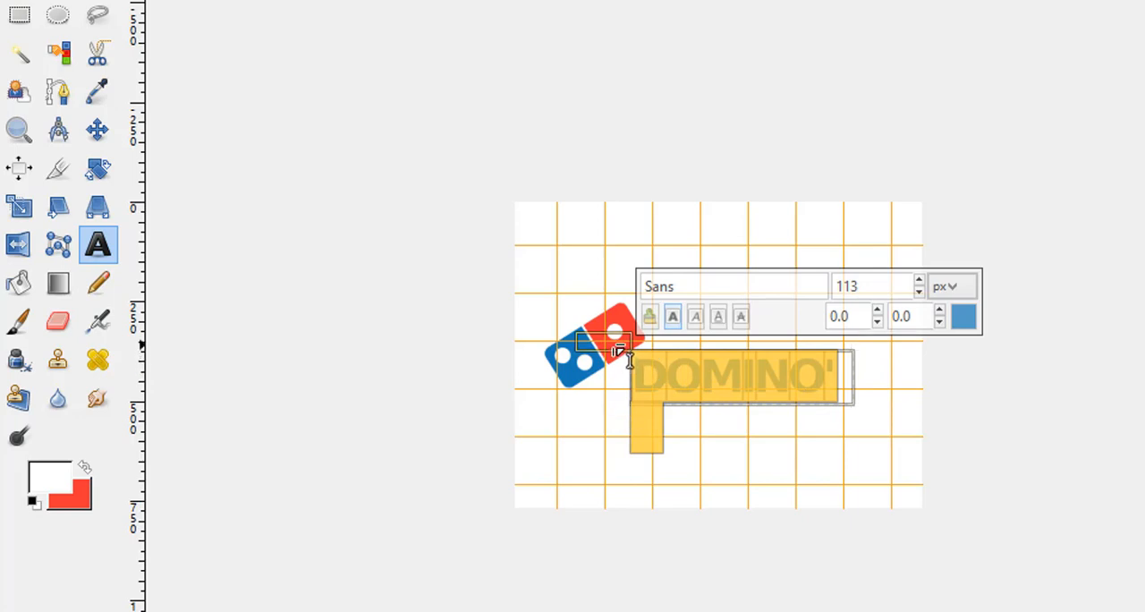
{"action": "left_click_drag", "start_coordinate": [629, 354], "coordinate": [597, 332]}
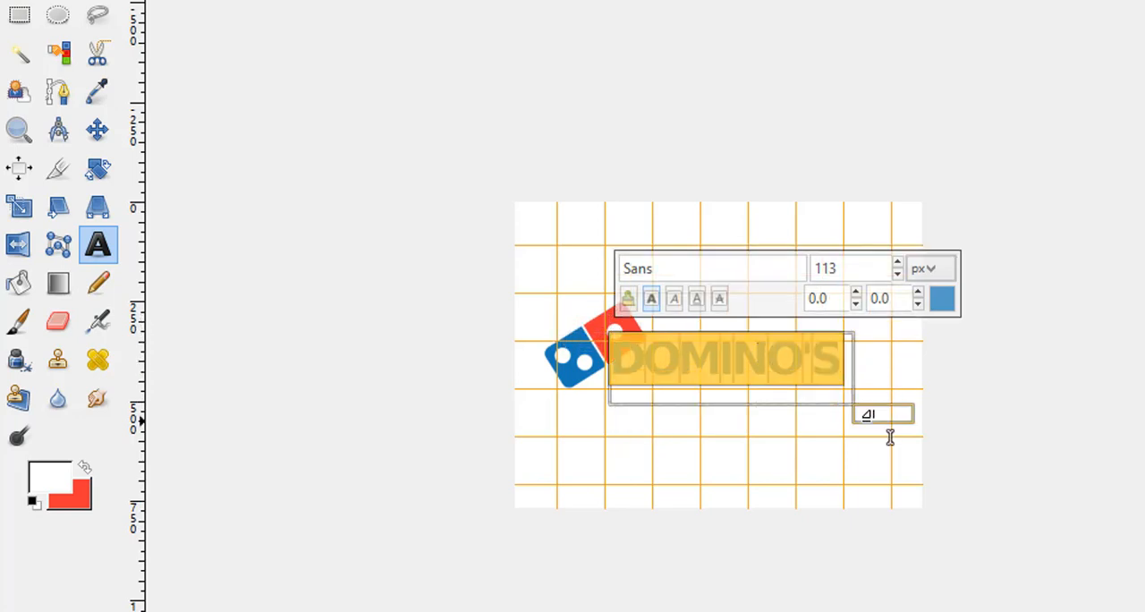
{"action": "left_click_drag", "start_coordinate": [889, 436], "coordinate": [906, 440]}
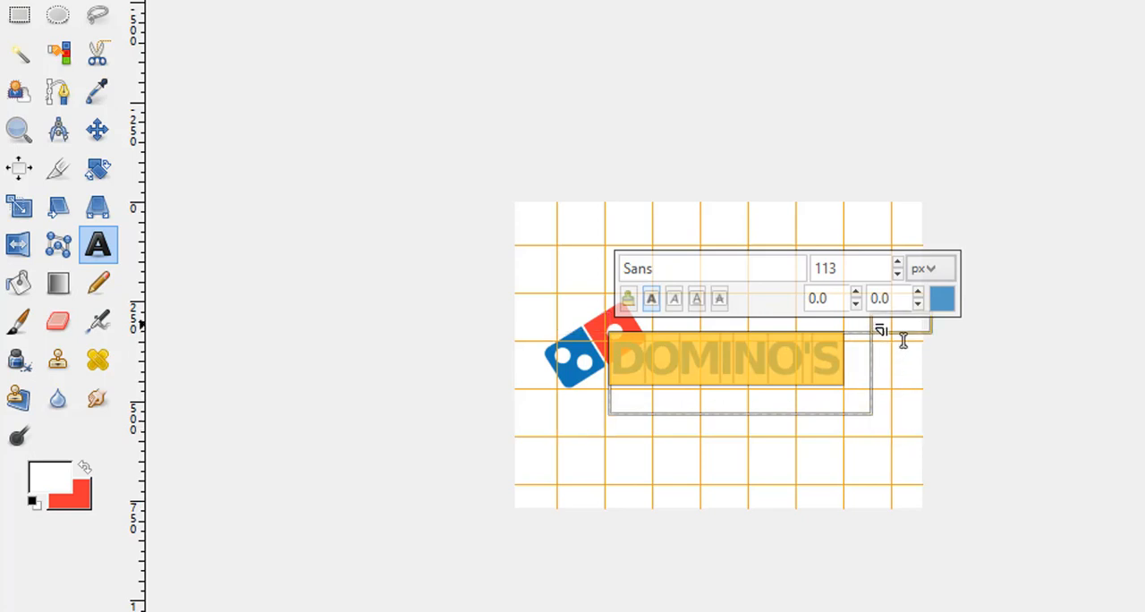
{"action": "left_click_drag", "start_coordinate": [890, 327], "coordinate": [922, 349]}
{"action": "left_click", "coordinate": [900, 338]}
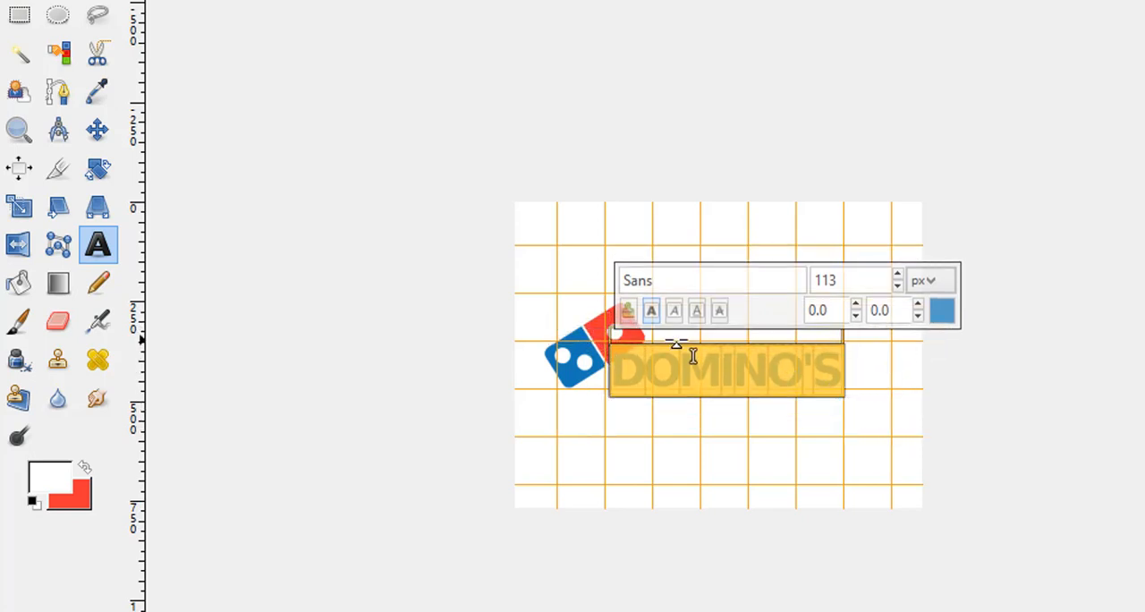
{"action": "left_click_drag", "start_coordinate": [600, 371], "coordinate": [628, 369]}
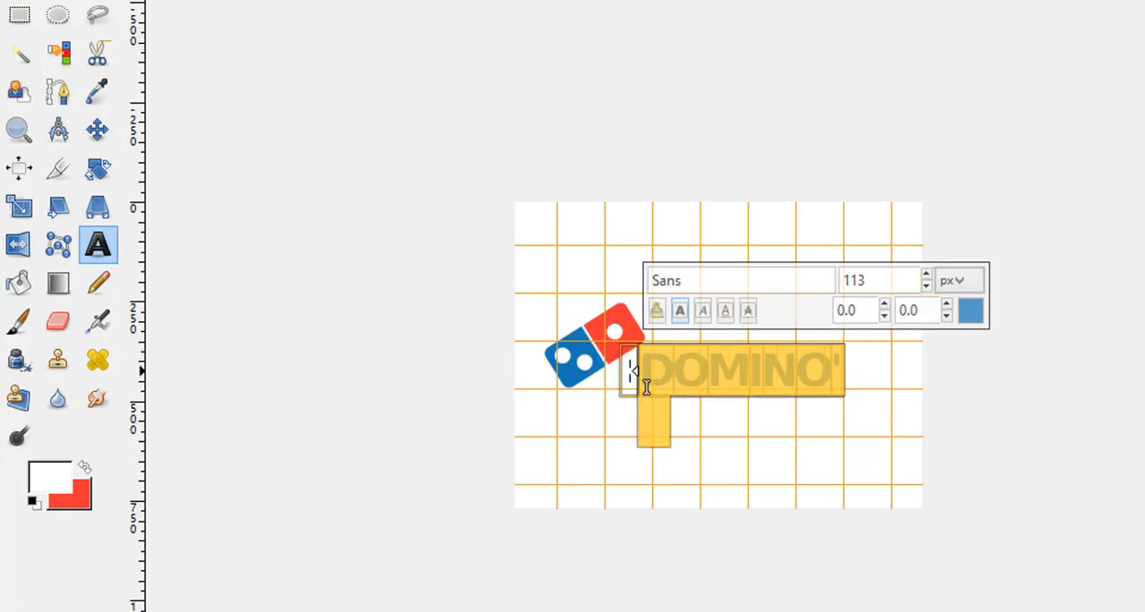
{"action": "left_click_drag", "start_coordinate": [857, 329], "coordinate": [894, 332]}
{"action": "left_click", "coordinate": [897, 331]}
Change the font of the whole text to Tw Cen MT Bold.
{"action": "double_click", "coordinate": [744, 375]}
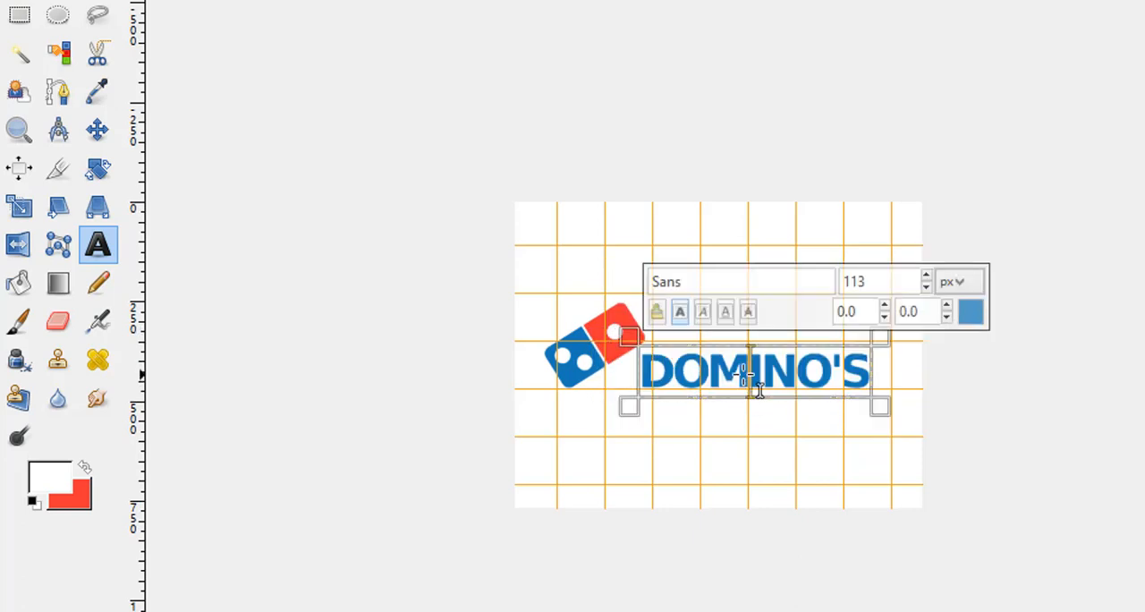
{"action": "left_click", "coordinate": [665, 283]}
{"action": "type", "text": "Tw"}
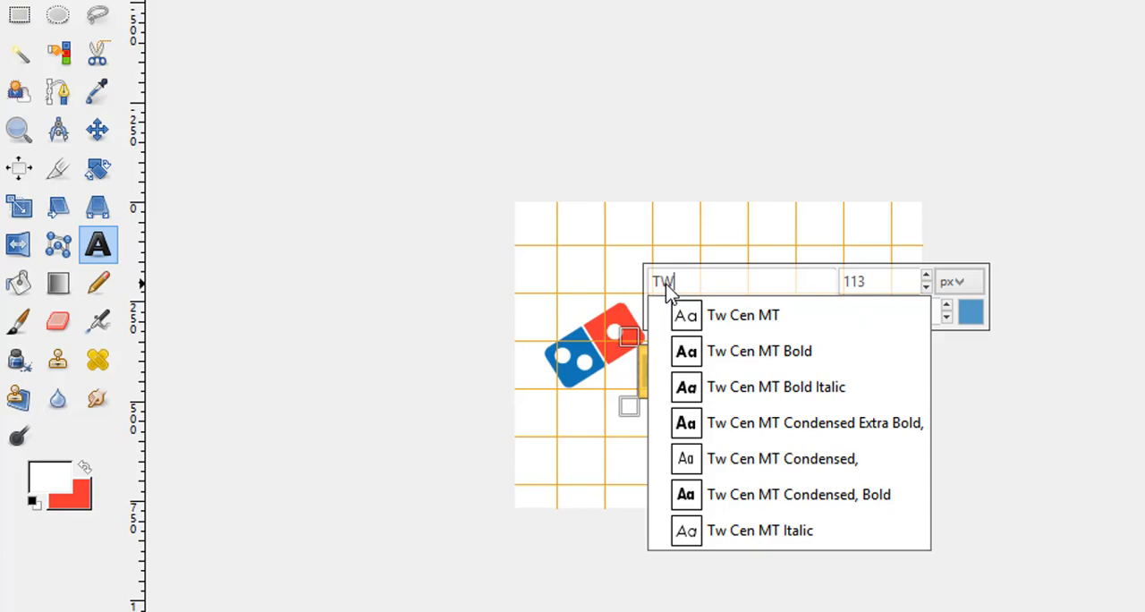
{"action": "key", "text": "Down"}
{"action": "key", "text": "Down"}
{"action": "key", "text": "Return"}
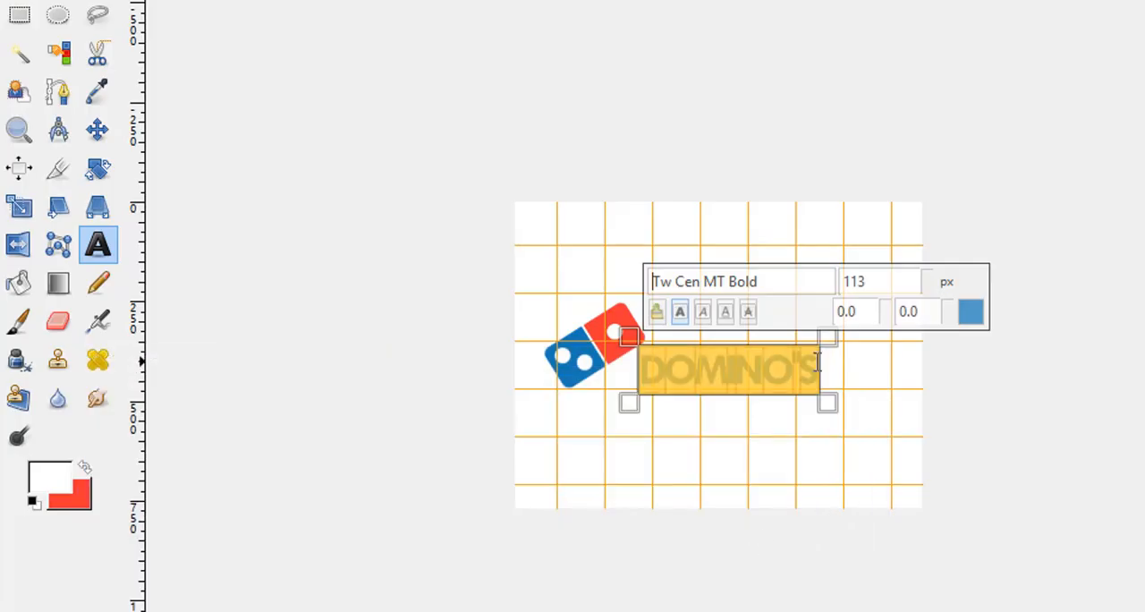
Retype everything after the initial D in lowercase so the text reads "Domino's".
{"action": "key", "text": "End"}
{"action": "key", "text": "BackSpace"}
{"action": "key", "text": "BackSpace"}
{"action": "key", "text": "BackSpace"}
{"action": "key", "text": "BackSpace"}
{"action": "key", "text": "BackSpace"}
{"action": "key", "text": "BackSpace"}
{"action": "type", "text": "M"}
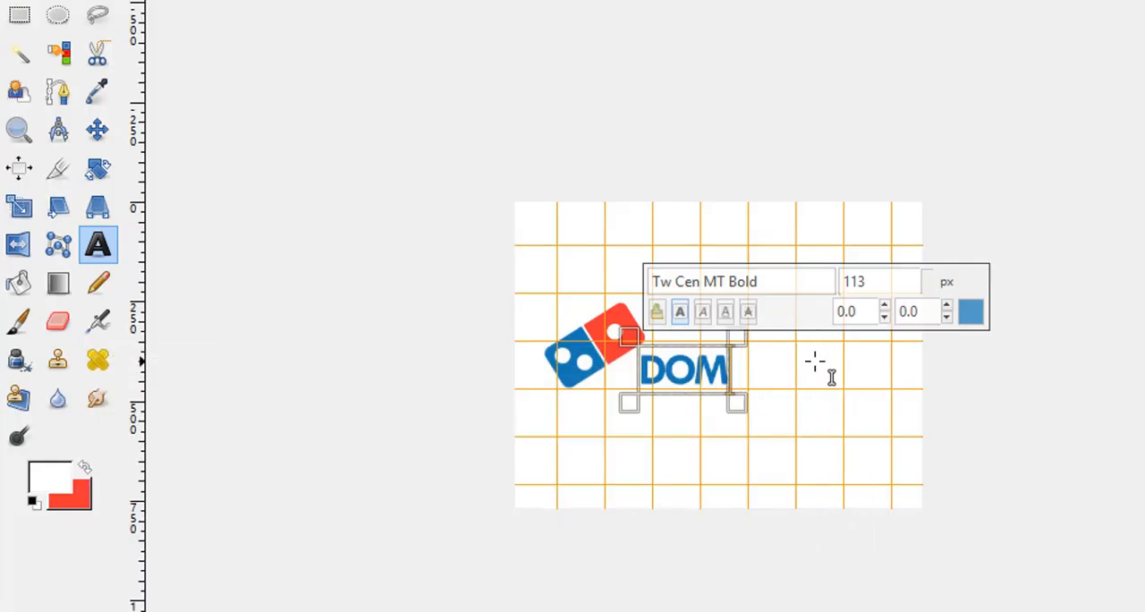
{"action": "key", "text": "BackSpace"}
{"action": "key", "text": "BackSpace"}
{"action": "type", "text": "omino's"}
Enlarge the whole "Domino's" text to 145 px.
{"action": "key", "text": "ctrl+a"}
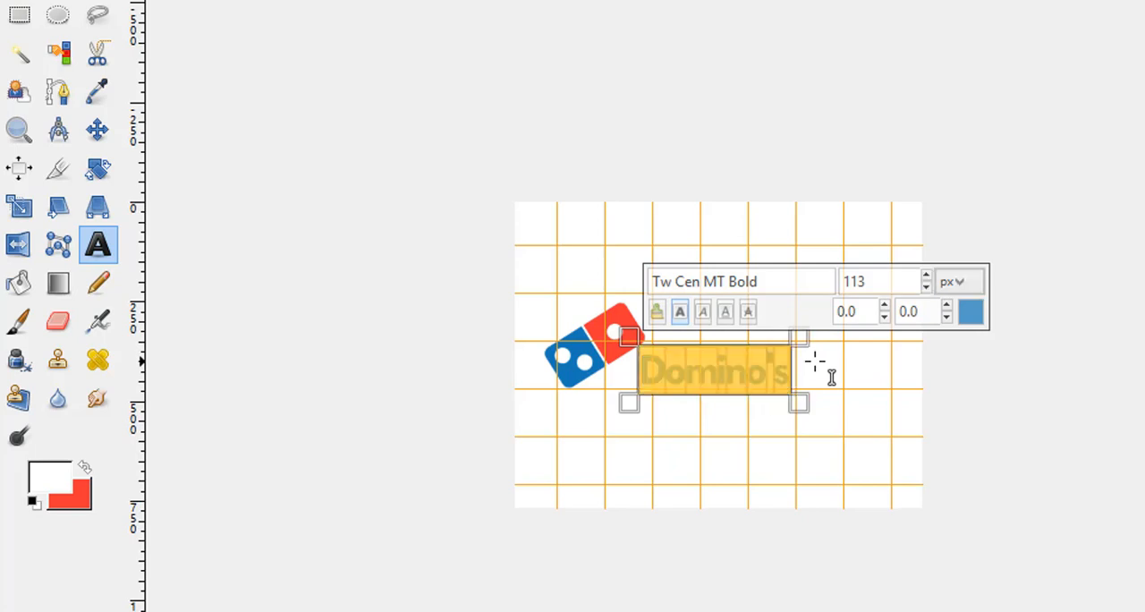
{"action": "left_click", "coordinate": [927, 278]}
{"action": "left_click", "coordinate": [926, 277]}
{"action": "left_click", "coordinate": [926, 278]}
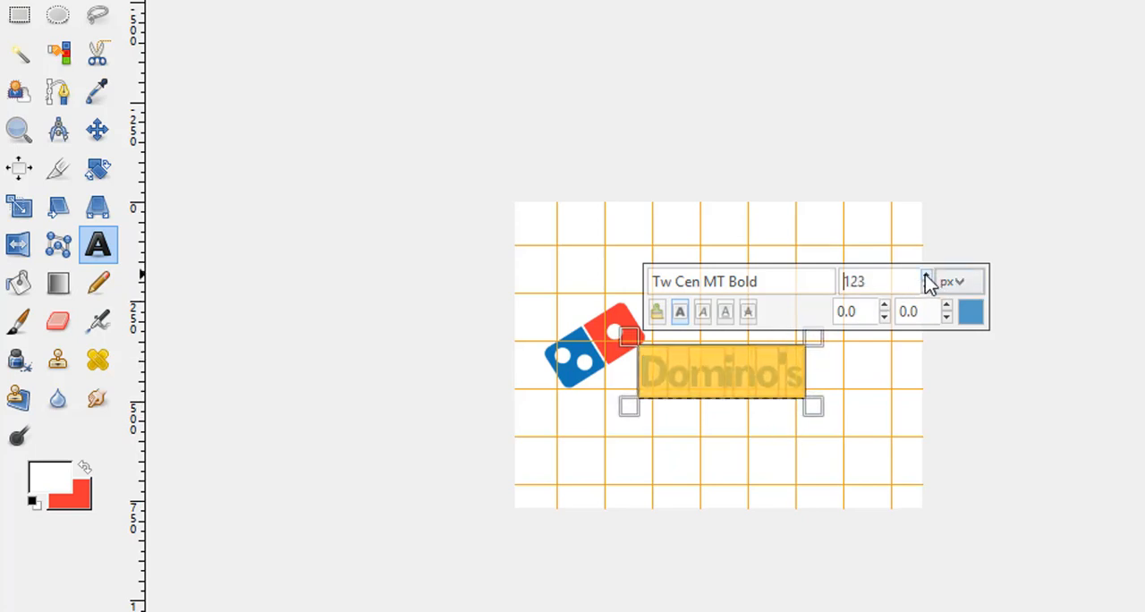
{"action": "left_click", "coordinate": [926, 278]}
{"action": "left_click", "coordinate": [926, 277]}
{"action": "left_click", "coordinate": [927, 278]}
{"action": "left_click", "coordinate": [926, 278]}
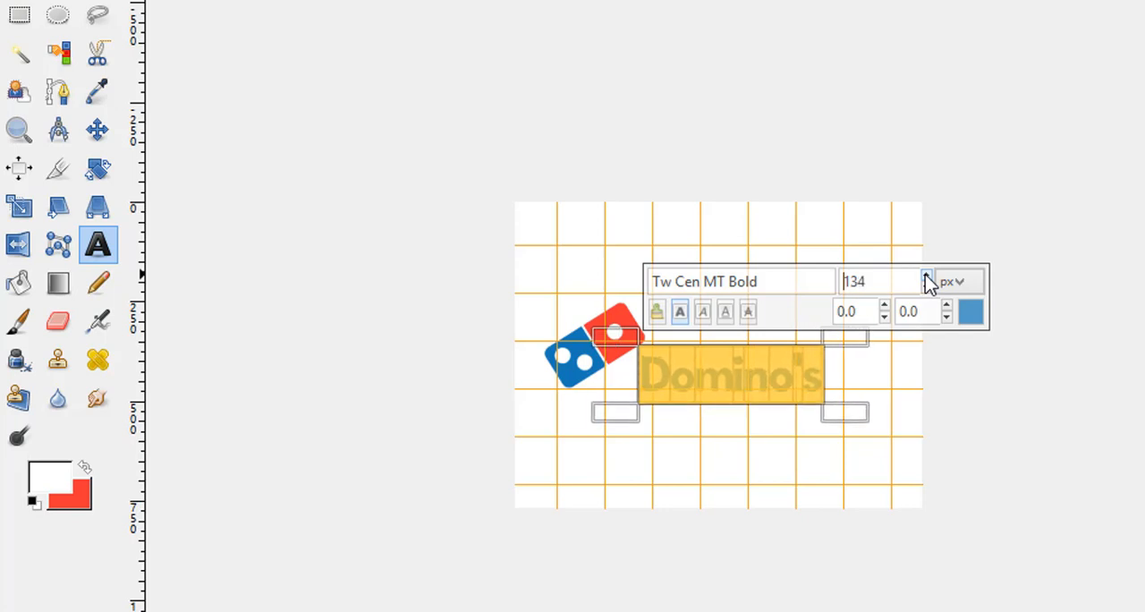
{"action": "left_click", "coordinate": [927, 277]}
{"action": "left_click", "coordinate": [927, 278]}
{"action": "left_click", "coordinate": [927, 278]}
{"action": "left_click", "coordinate": [927, 277]}
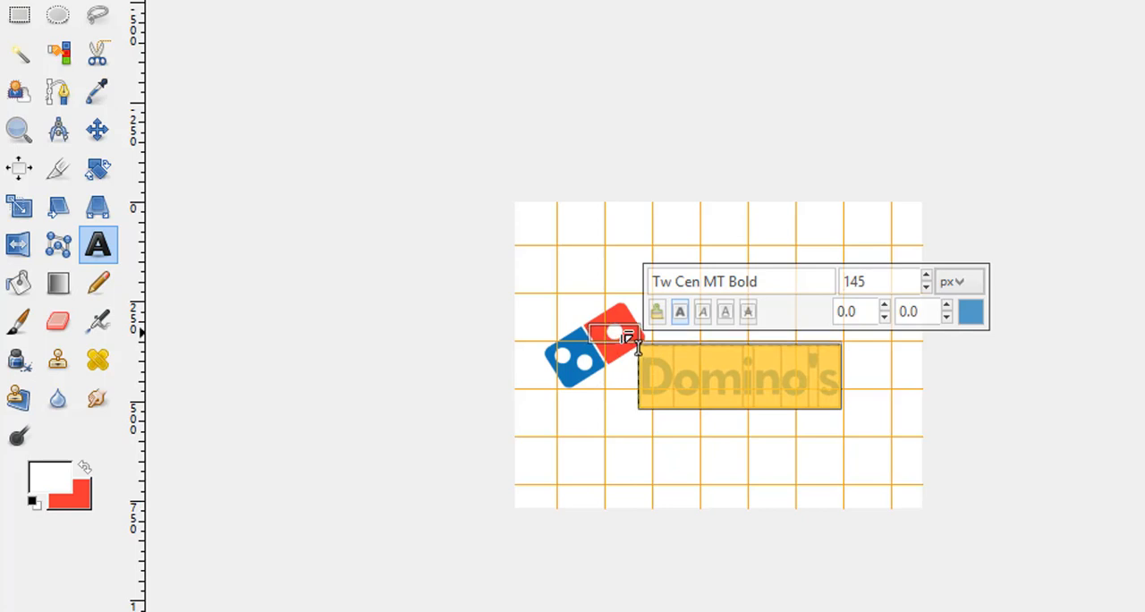
Nudge the "Domino's" text box slightly upward beside the domino and finish editing the text.
{"action": "left_click_drag", "start_coordinate": [625, 338], "coordinate": [626, 332]}
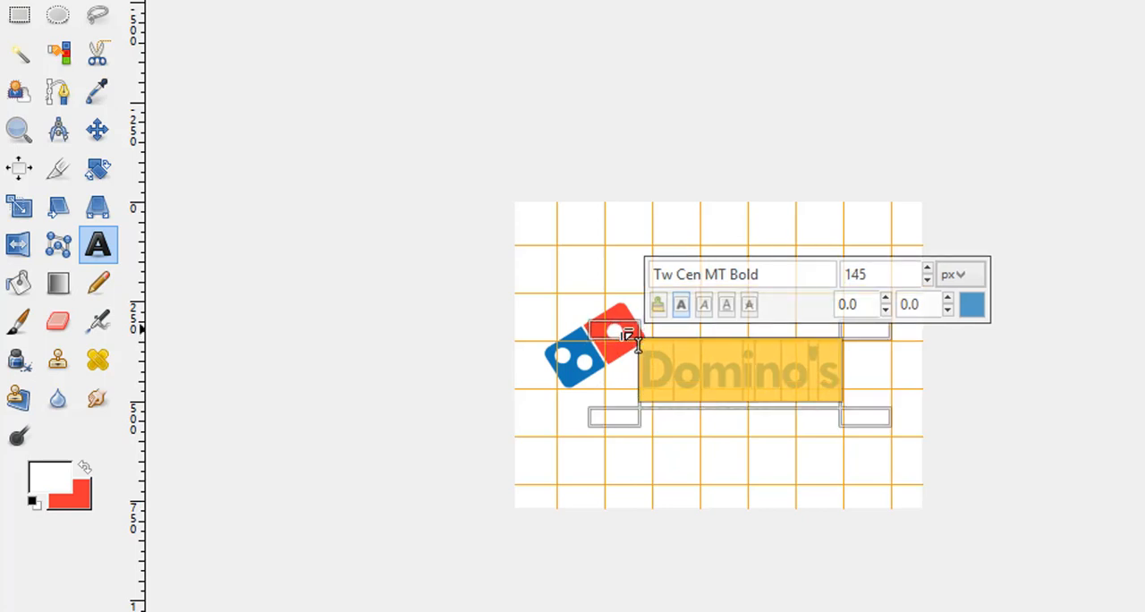
{"action": "mouse_move", "coordinate": [880, 416]}
{"action": "left_mouse_down"}
{"action": "mouse_move", "coordinate": [892, 433]}
{"action": "mouse_move", "coordinate": [902, 424]}
{"action": "left_mouse_up"}
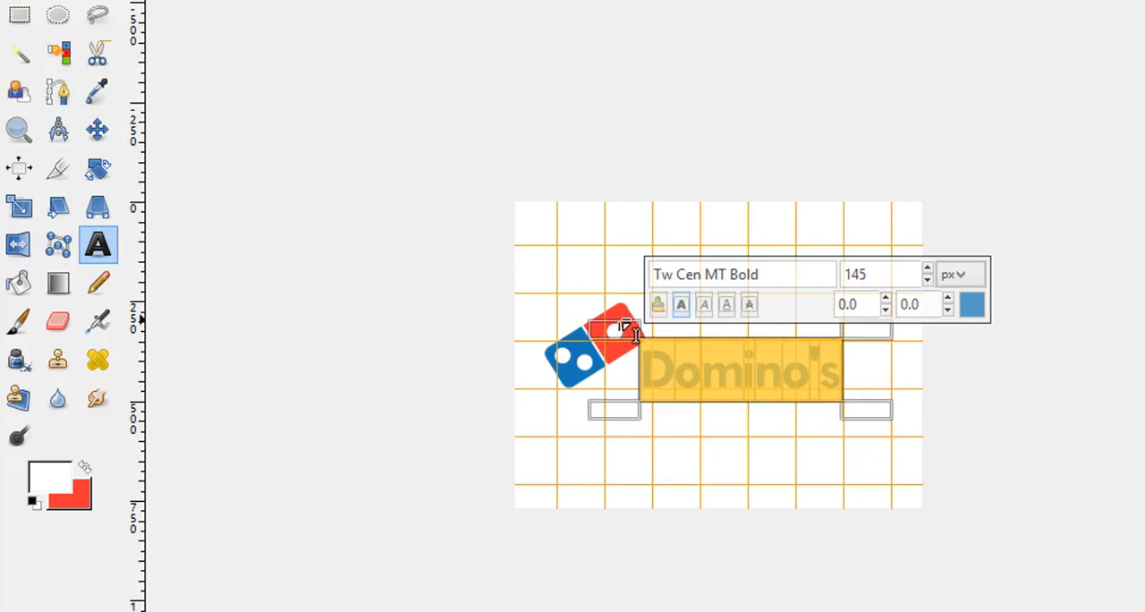
{"action": "left_click", "coordinate": [757, 440]}
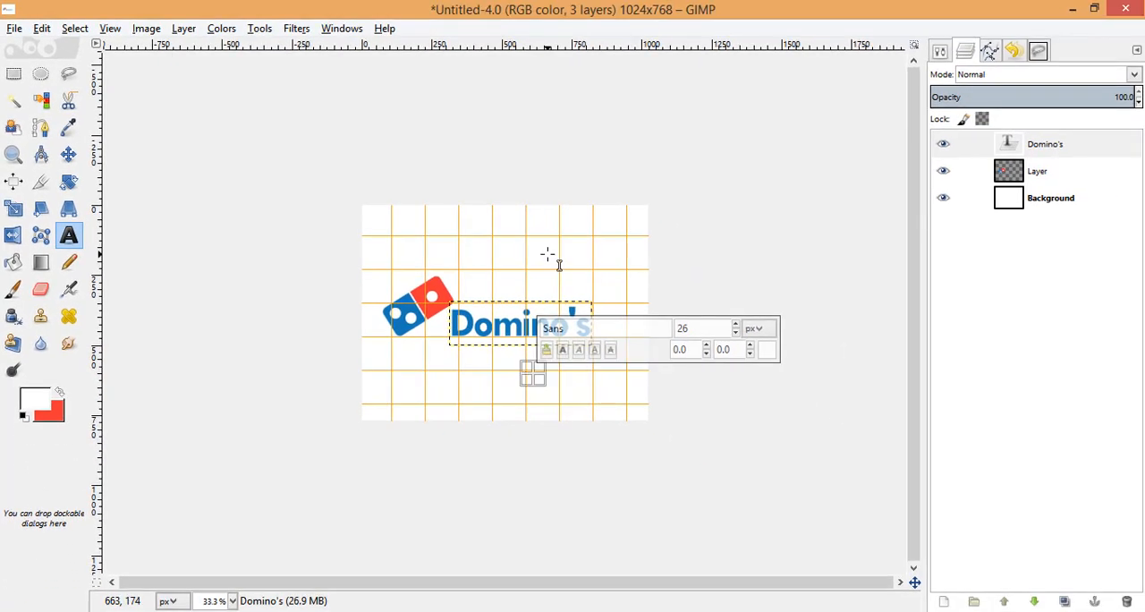
Hide the image grid and make the Background layer active.
{"action": "left_click", "coordinate": [548, 254]}
{"action": "scroll", "coordinate": [450, 337], "scroll_direction": "up", "scroll_amount": 2}
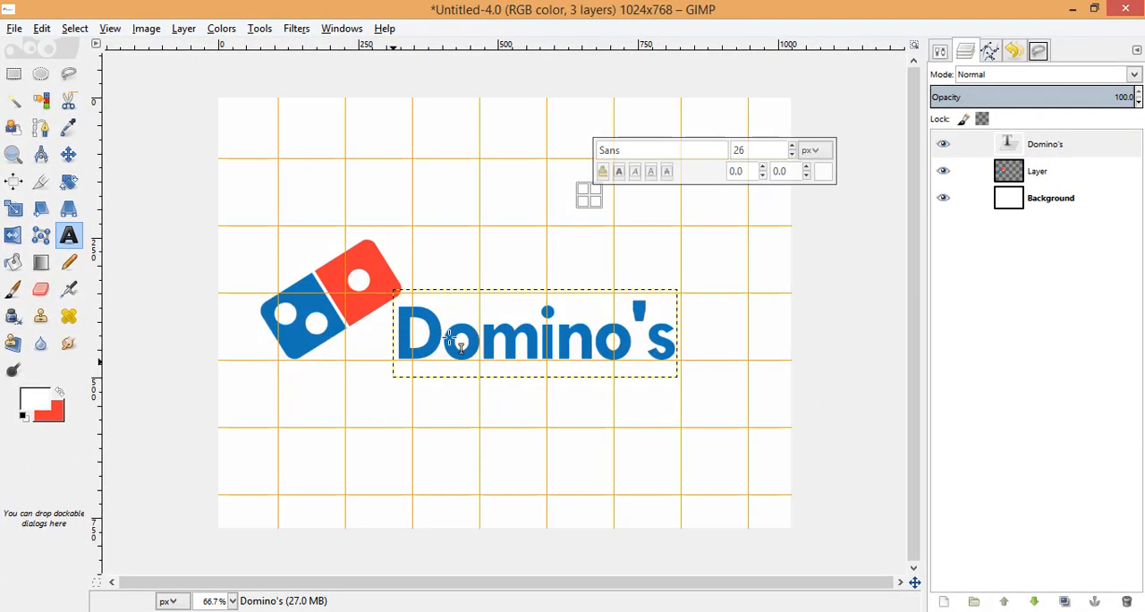
{"action": "left_click", "coordinate": [146, 28]}
{"action": "mouse_move", "coordinate": [110, 28]}
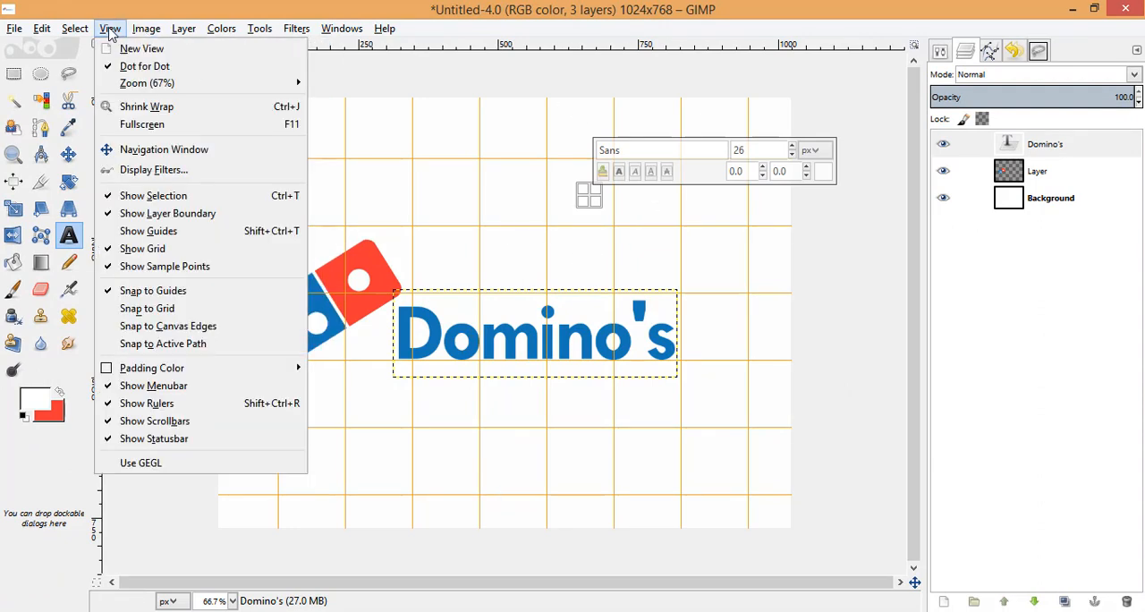
{"action": "left_click", "coordinate": [134, 249]}
{"action": "left_click", "coordinate": [1011, 380]}
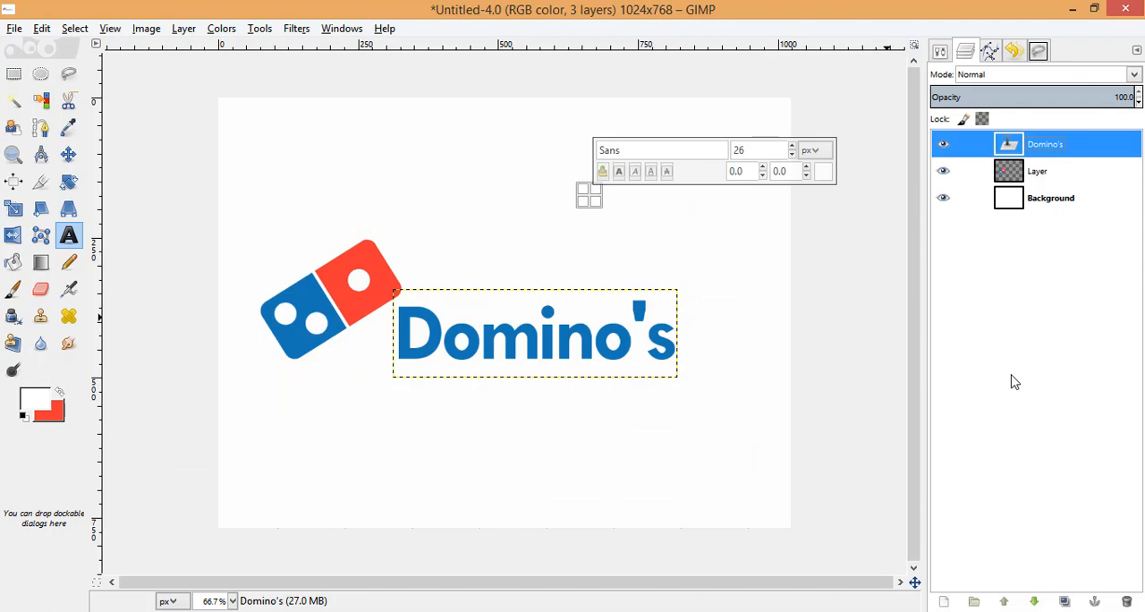
{"action": "left_click", "coordinate": [1056, 199]}
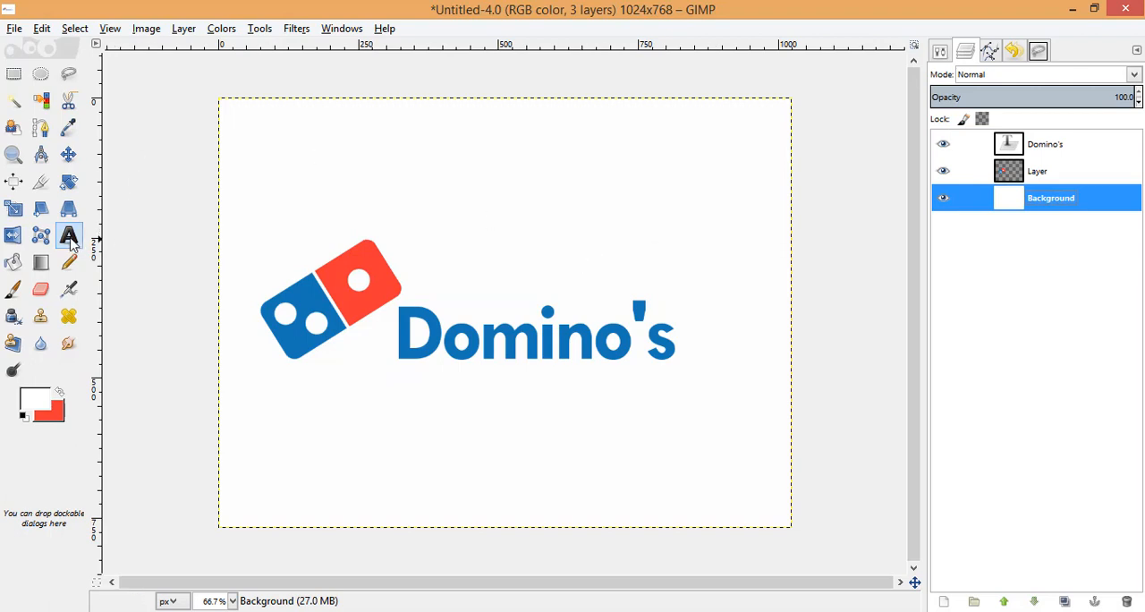
Tighten the letter spacing of the entire "Domino's" text to -13.0 in the Text tool options.
{"action": "left_click", "coordinate": [472, 336]}
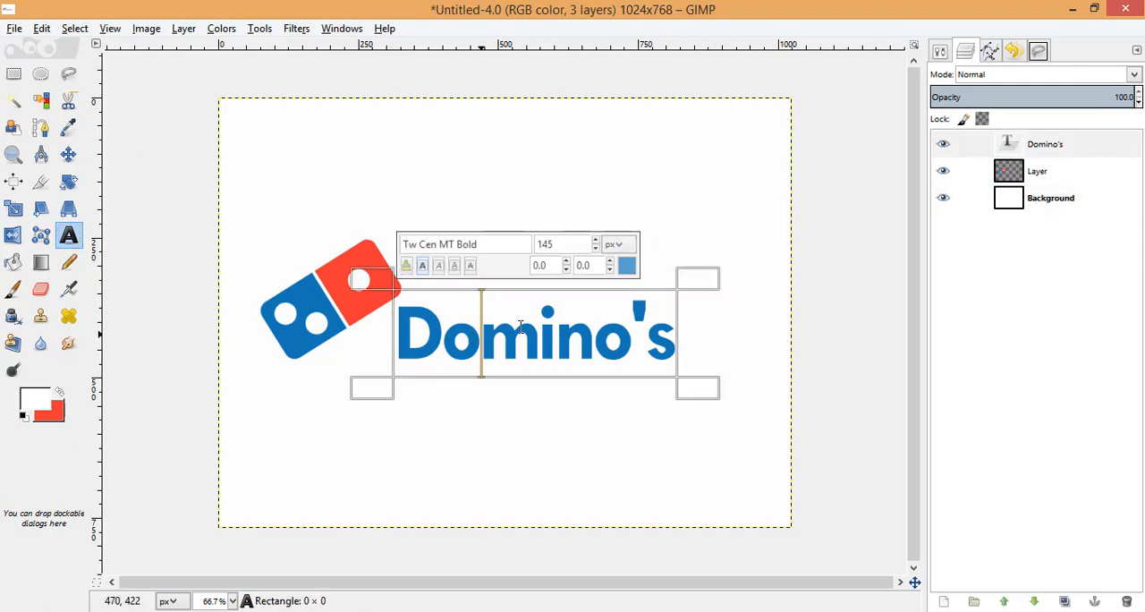
{"action": "double_click", "coordinate": [69, 234]}
{"action": "triple_click", "coordinate": [537, 340]}
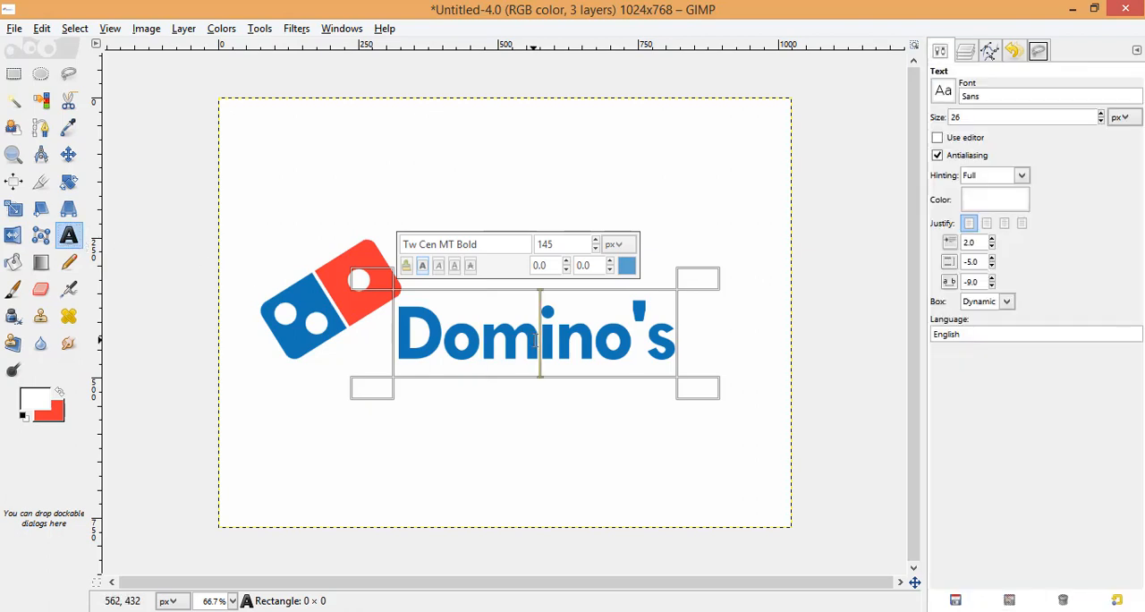
{"action": "left_click", "coordinate": [993, 287]}
{"action": "left_click", "coordinate": [992, 287]}
{"action": "left_click", "coordinate": [993, 286]}
{"action": "left_click", "coordinate": [993, 286]}
{"action": "left_click", "coordinate": [993, 286]}
{"action": "left_click", "coordinate": [993, 286]}
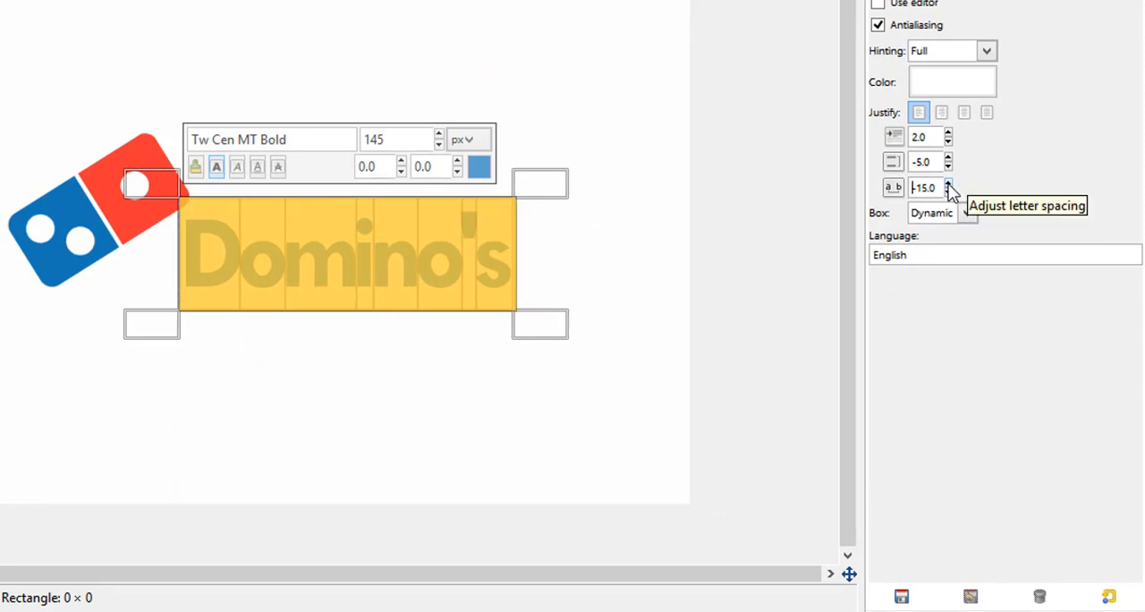
{"action": "left_click", "coordinate": [948, 184]}
{"action": "left_click", "coordinate": [948, 184]}
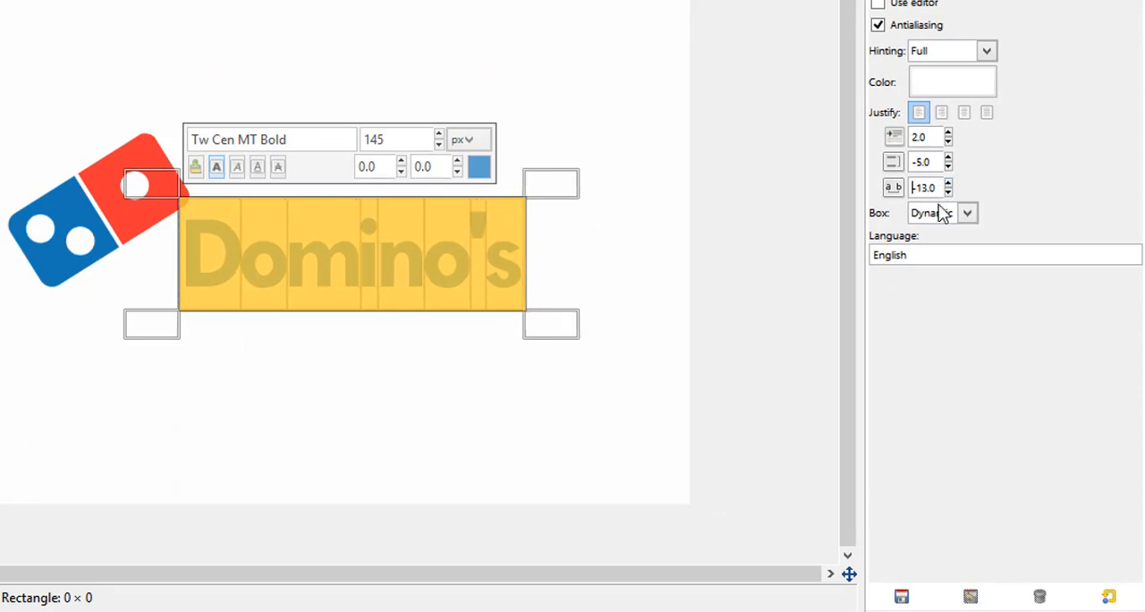
{"action": "left_click", "coordinate": [391, 304]}
{"action": "key", "text": "BackSpace"}
Finish editing the "Domino's" text and reselect the Background layer in the layer list.
{"action": "left_click", "coordinate": [417, 407]}
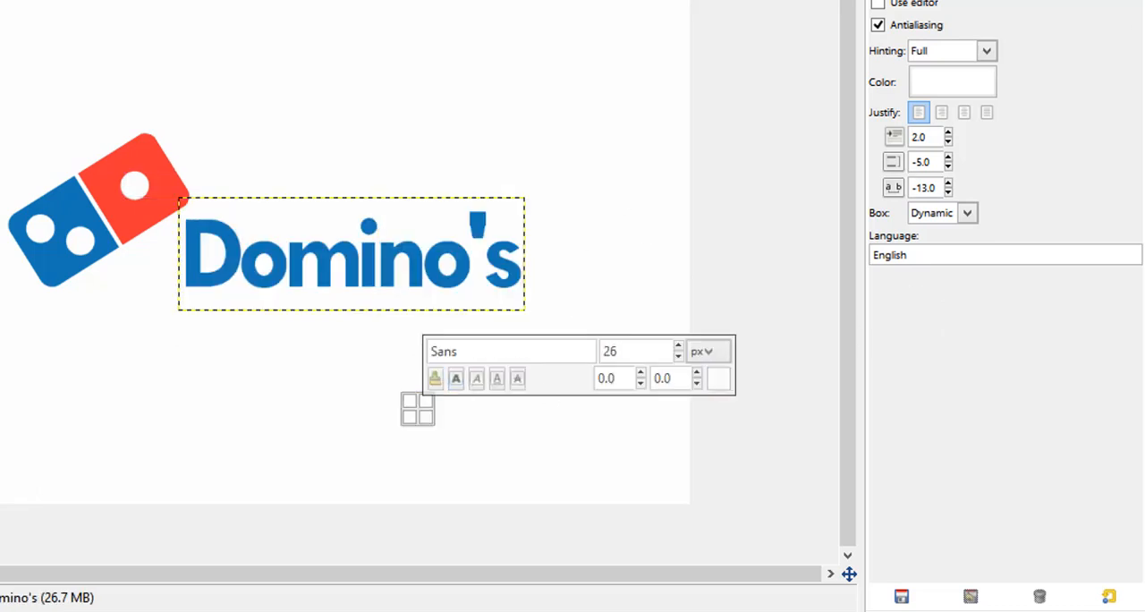
{"action": "key", "text": "ctrl+l"}
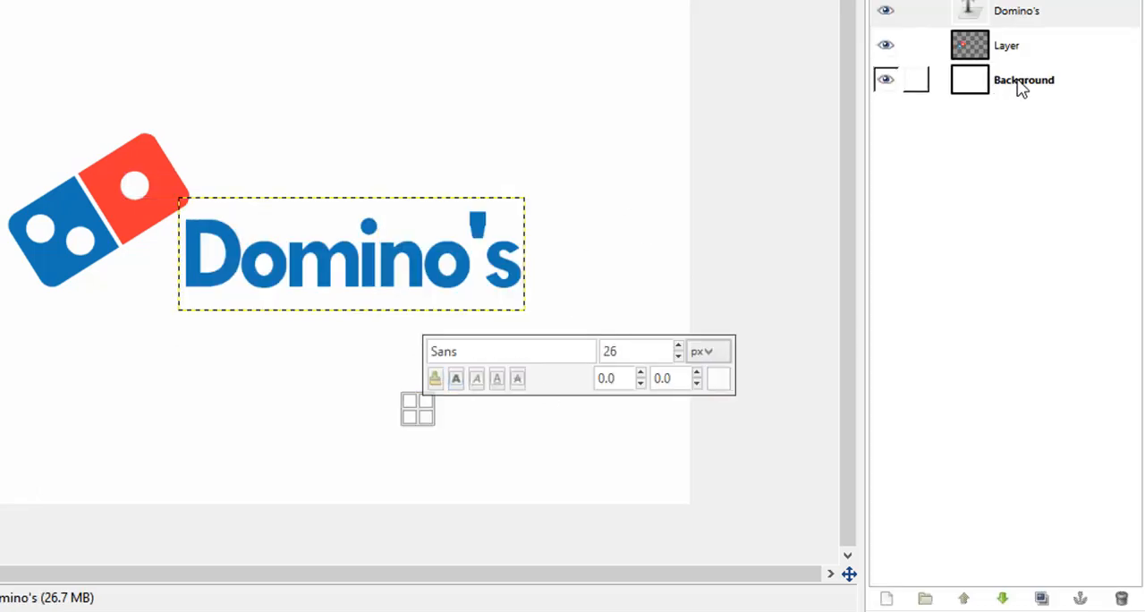
{"action": "left_click", "coordinate": [1020, 85]}
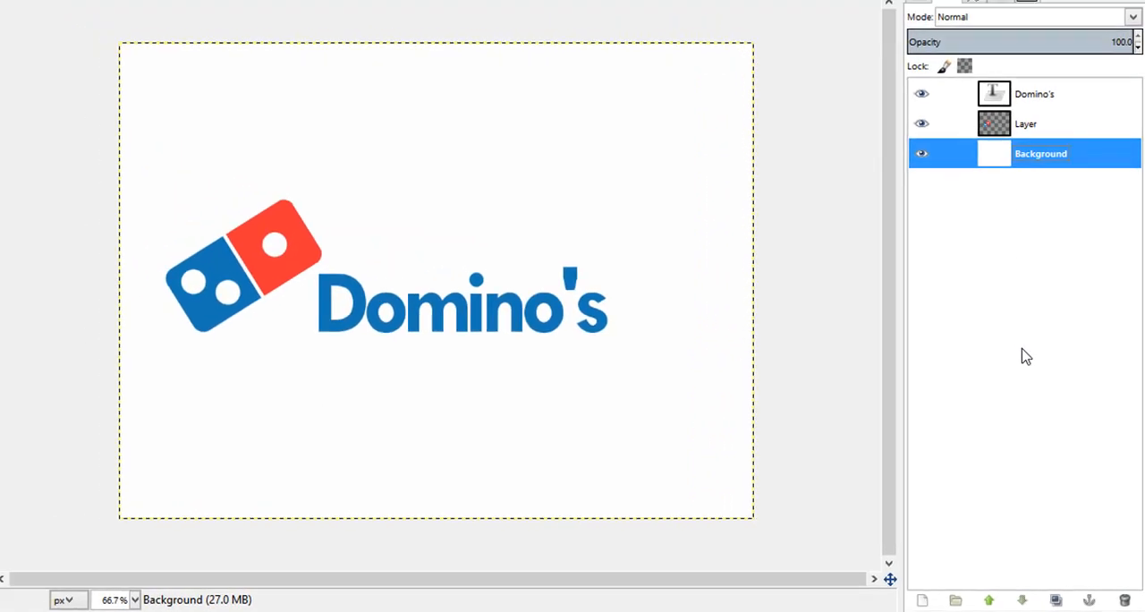